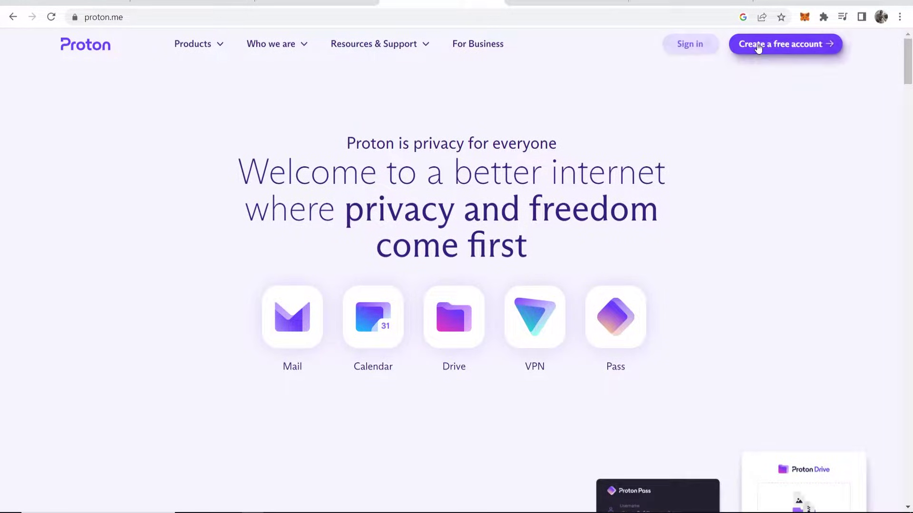
Switch from the proton.me homepage to the Proton Mail inbox tab
click(566, 3)
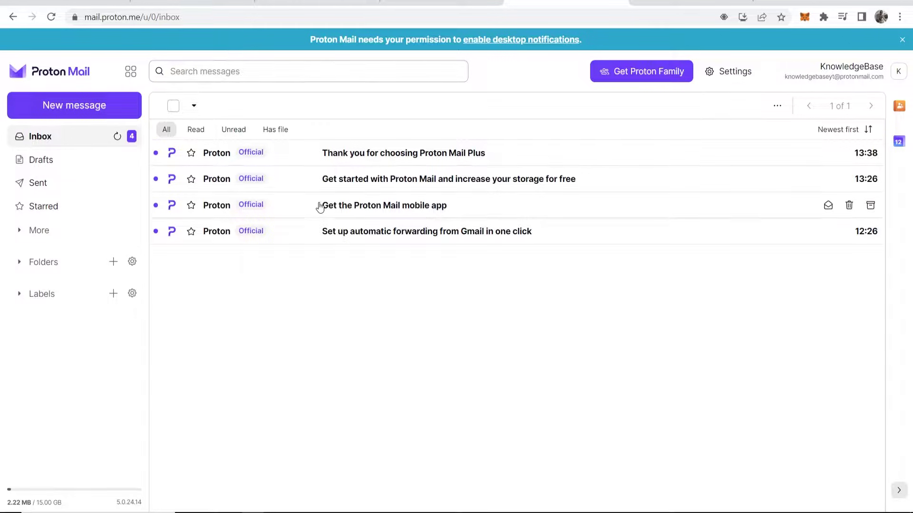
Open the account Dashboard through the Settings dropdown's 'Go to settings'
click(723, 81)
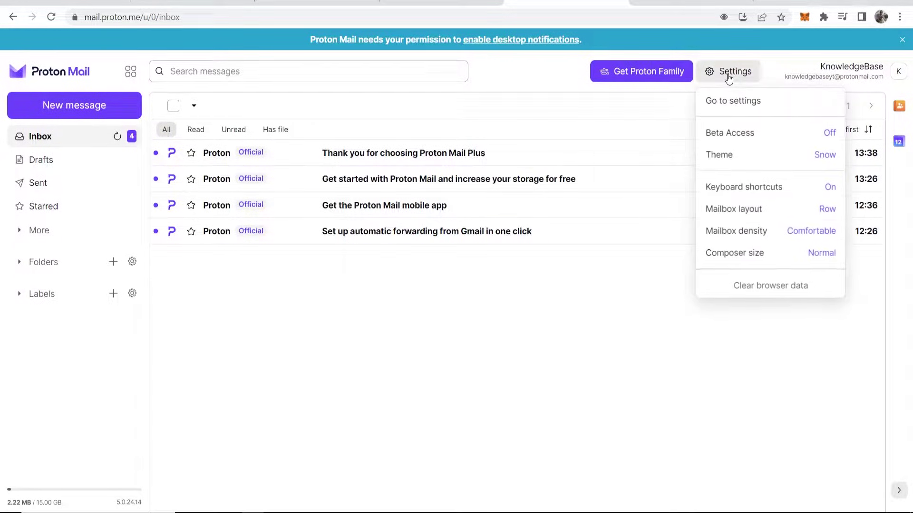
click(721, 102)
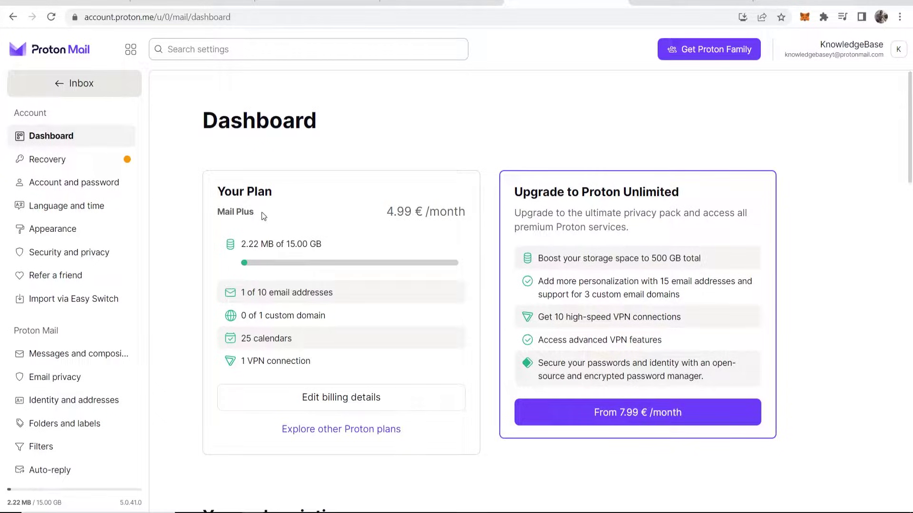
Go from the Dashboard to the Domain names page under Proton Mail in the sidebar
drag(261, 212, 217, 213)
click(230, 177)
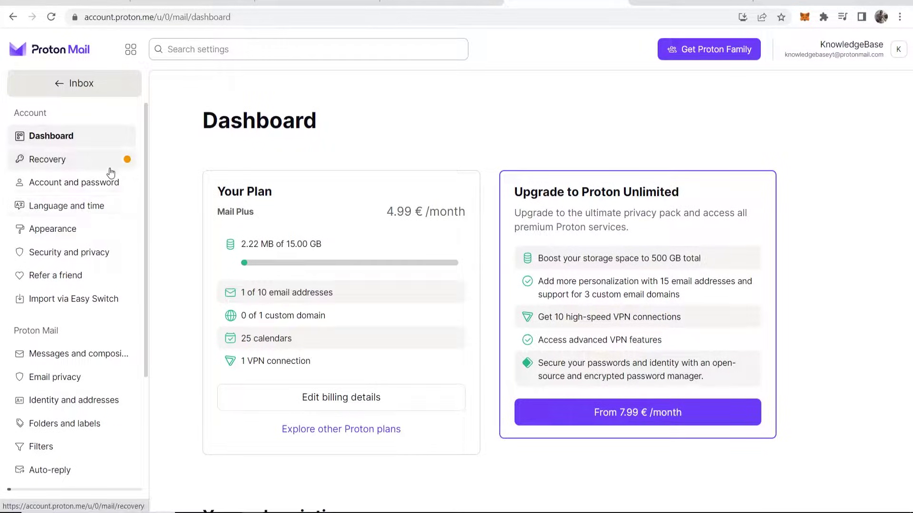
scroll(94, 215, down, 3)
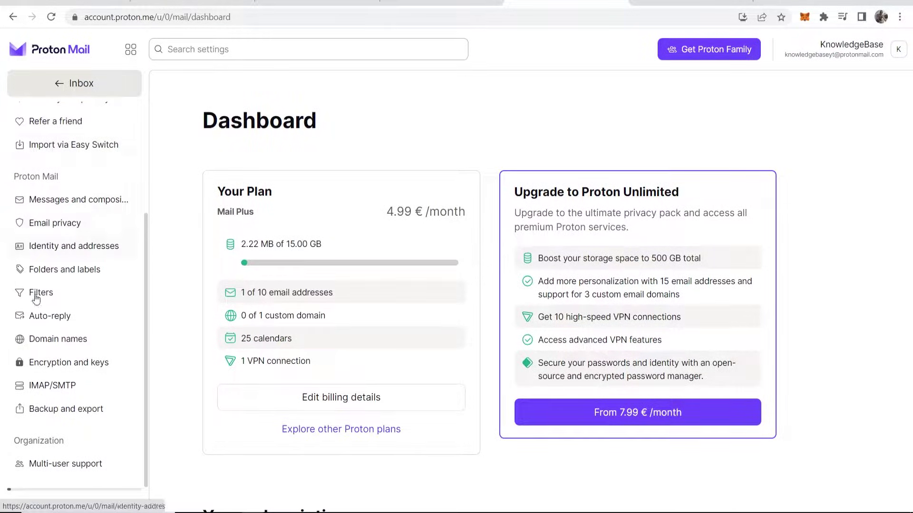
click(39, 338)
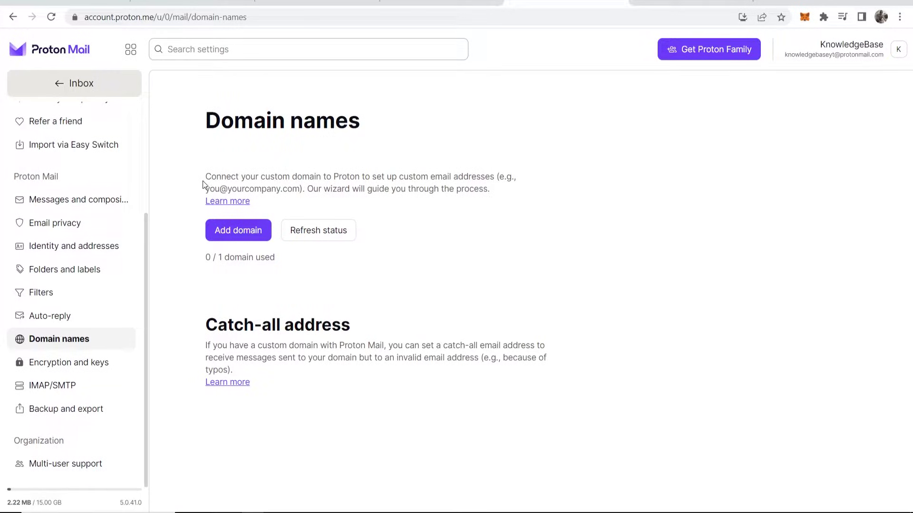
drag(206, 177, 496, 181)
Start the Add domain wizard, then switch over to the Google Domains tab
click(416, 189)
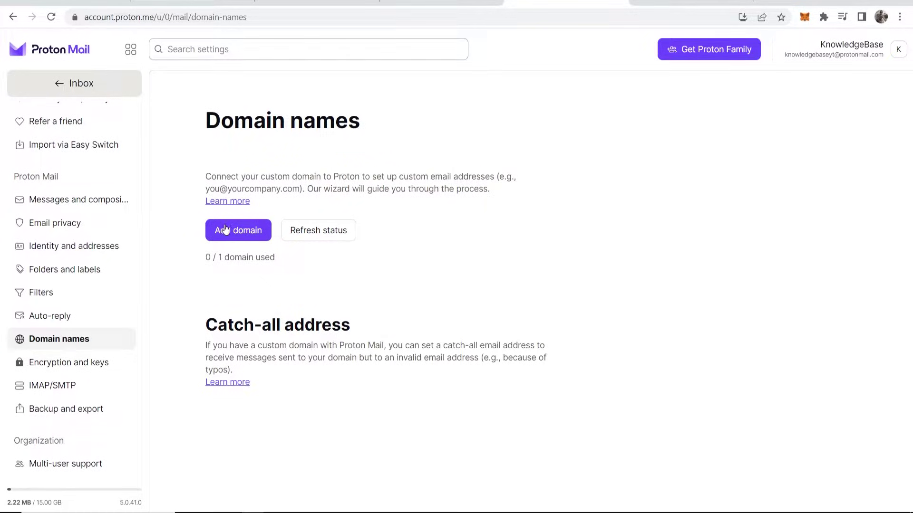
click(226, 230)
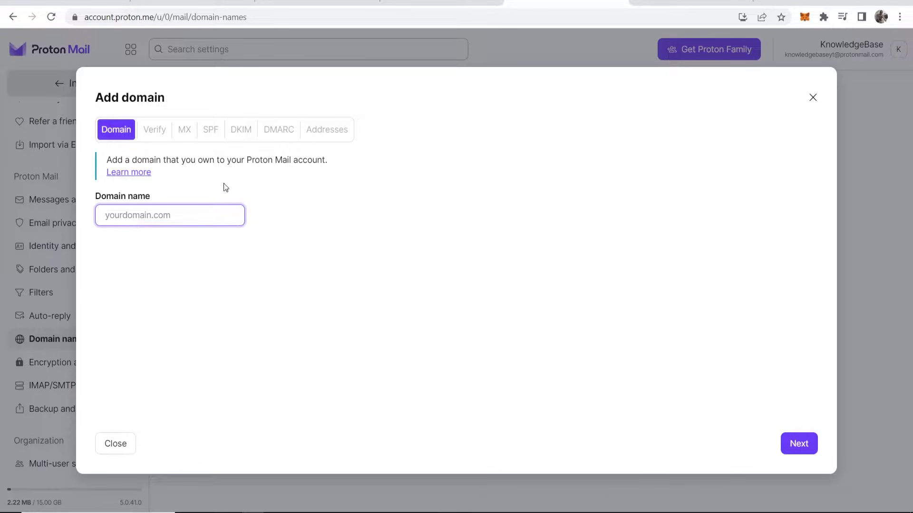
key(ctrl+Tab)
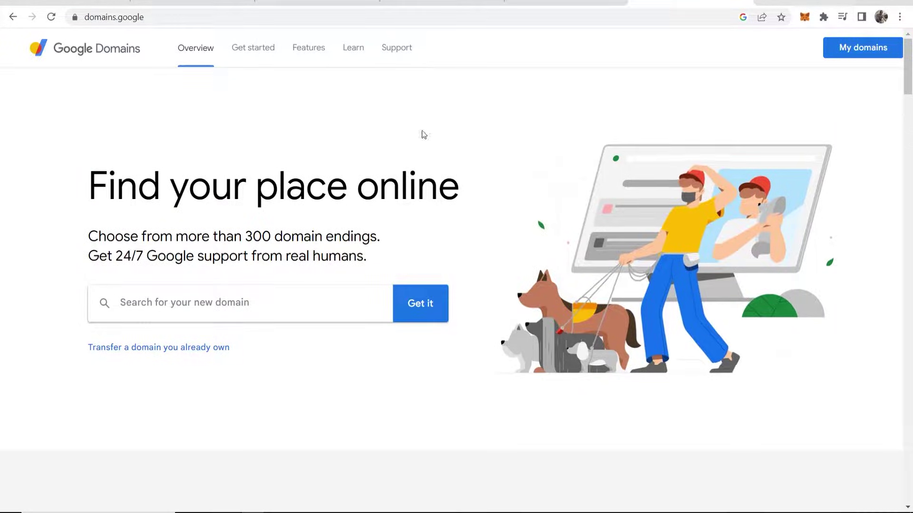
Copy tutorialguideonyoutube.com from the Google Domains My domains list
click(851, 55)
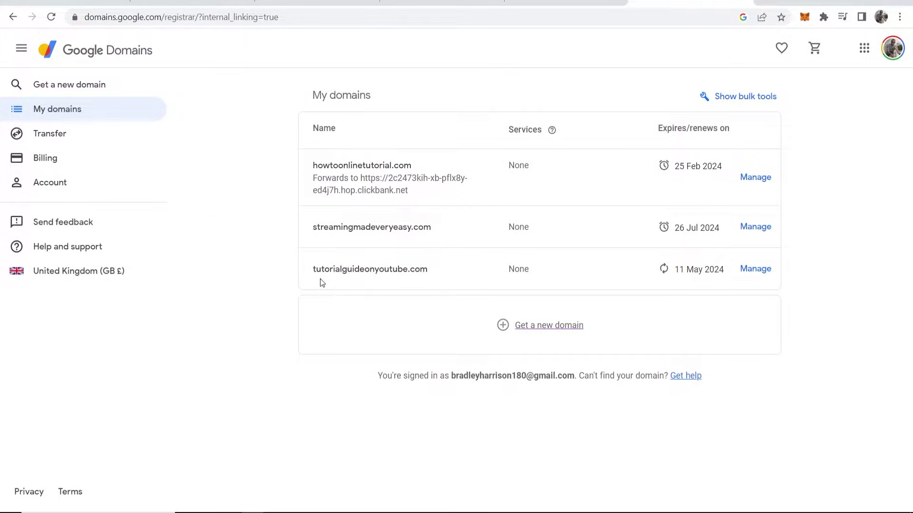
drag(306, 274, 417, 271)
right_click(416, 270)
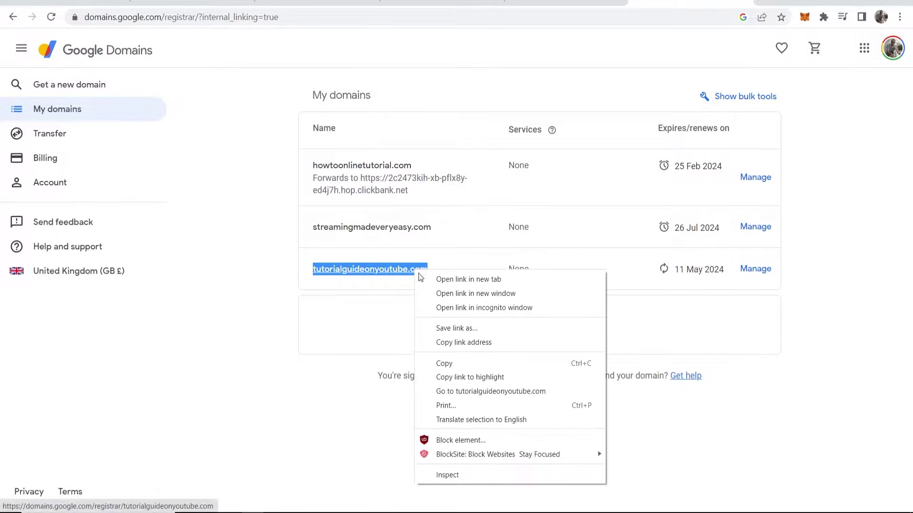
click(445, 363)
Enter tutorialguideonyoutube.com as Proton Mail's domain name and continue to the TXT verification step
click(518, 3)
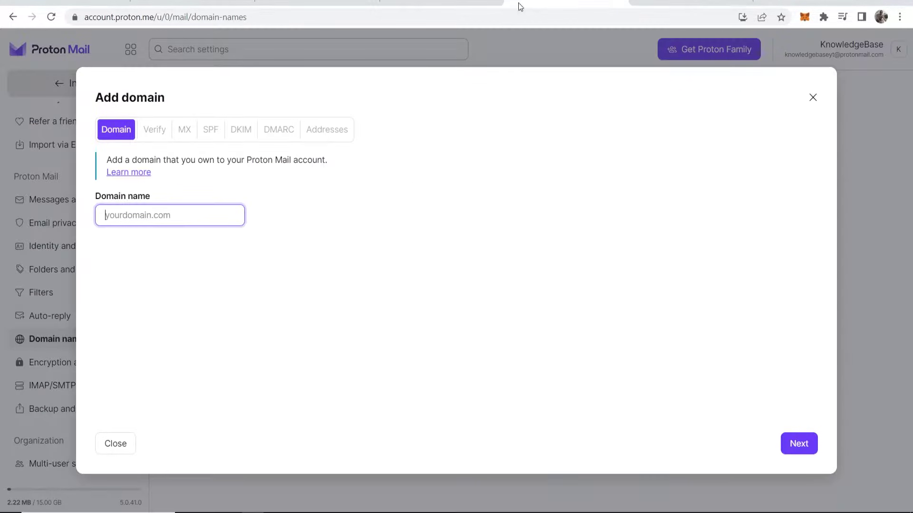
text(www.)
key(ctrl+v)
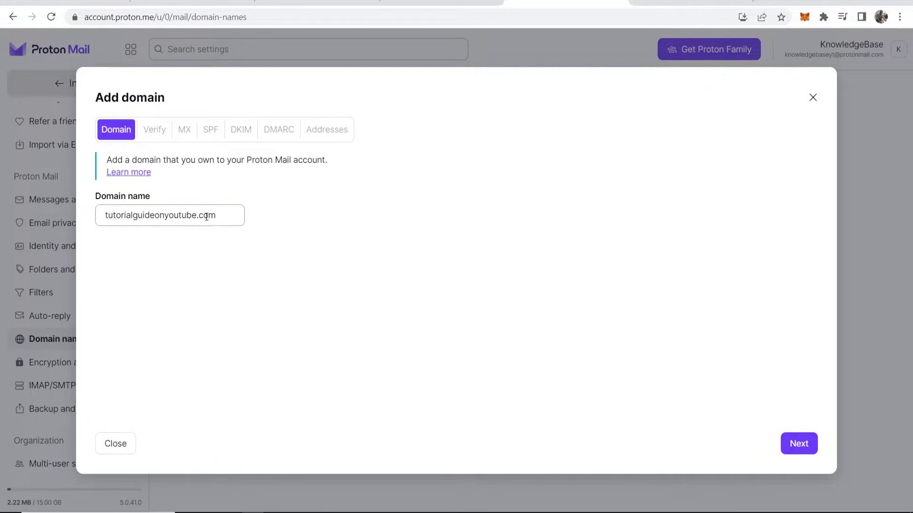
click(803, 446)
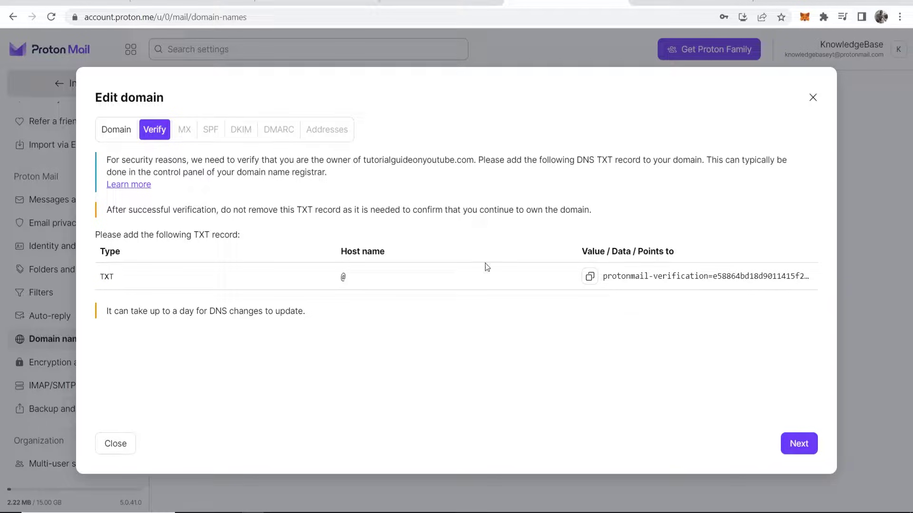
drag(597, 160, 614, 160)
In Google Domains, open tutorialguideonyoutube.com's DNS, Default name servers, and scroll to Custom records
click(615, 160)
click(689, 3)
click(457, 69)
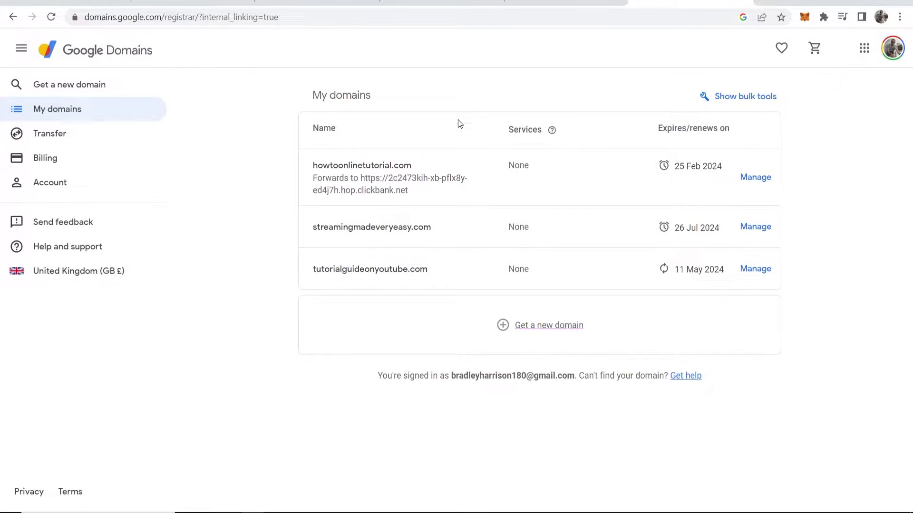
click(753, 270)
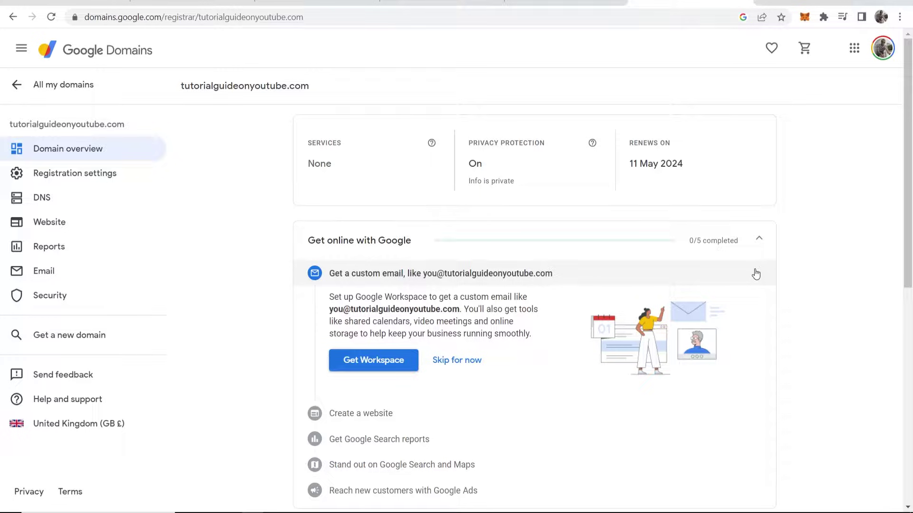
click(43, 198)
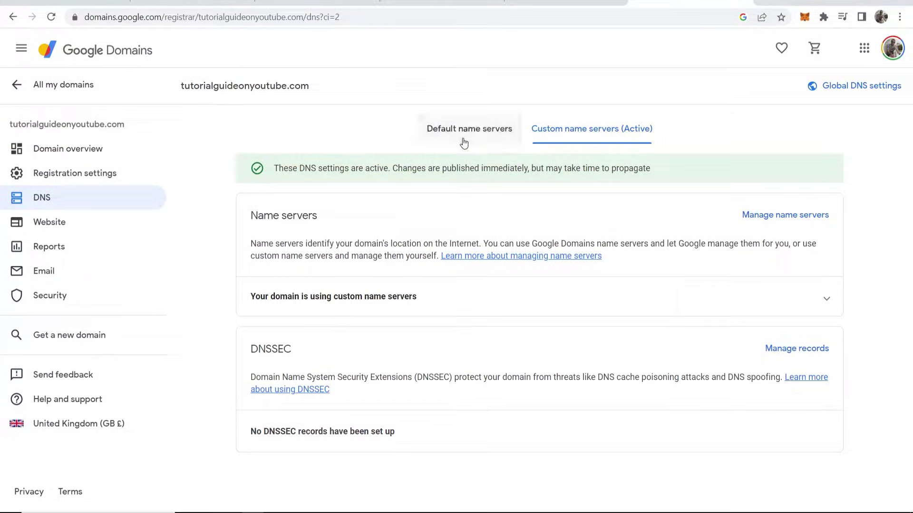
click(484, 142)
scroll(434, 219, down, 3)
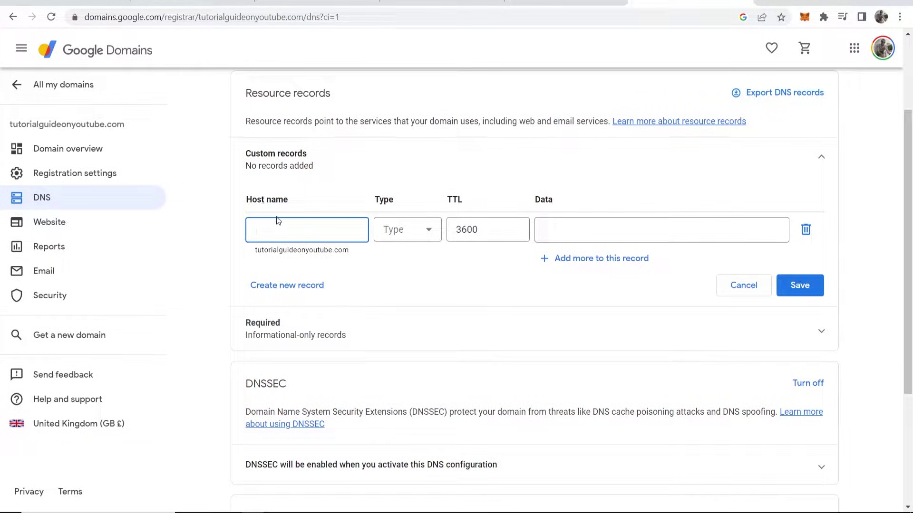
Start the custom record with host name @ copied from Proton Mail and type TXT
click(547, 5)
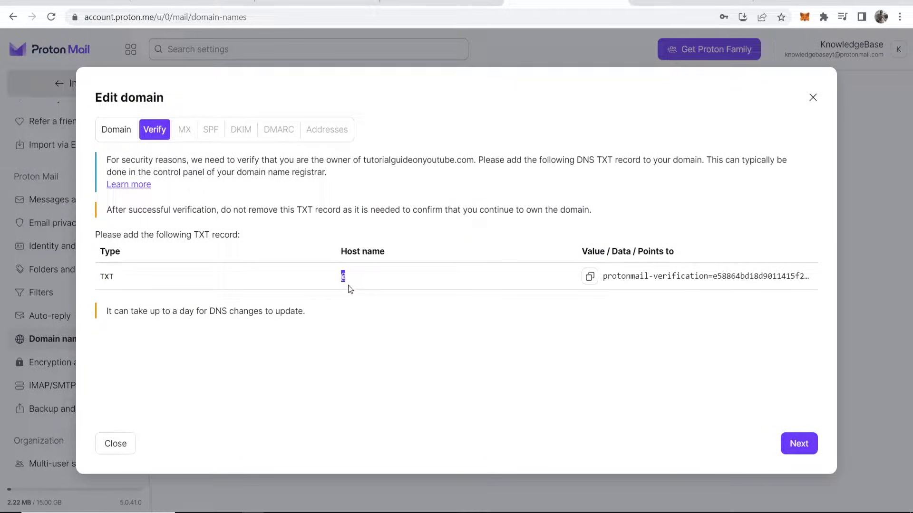
right_click(348, 288)
click(359, 286)
click(689, 5)
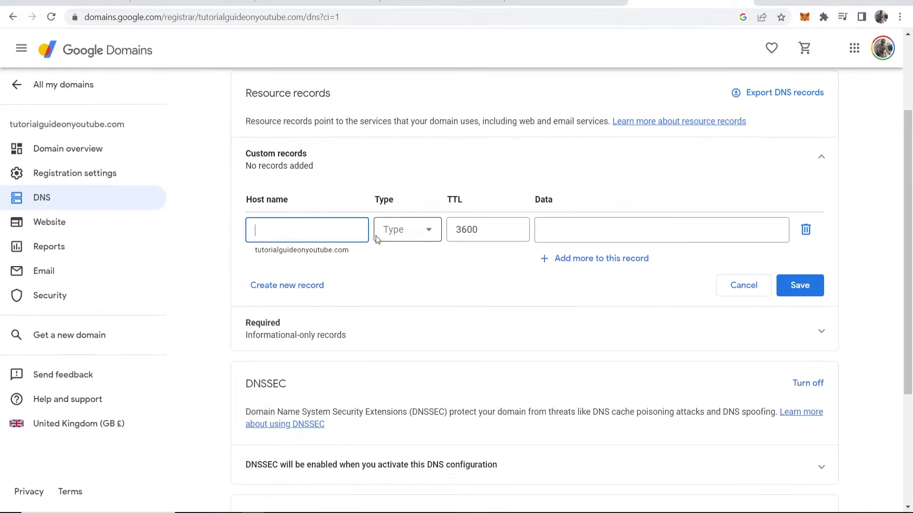
key(ctrl+v)
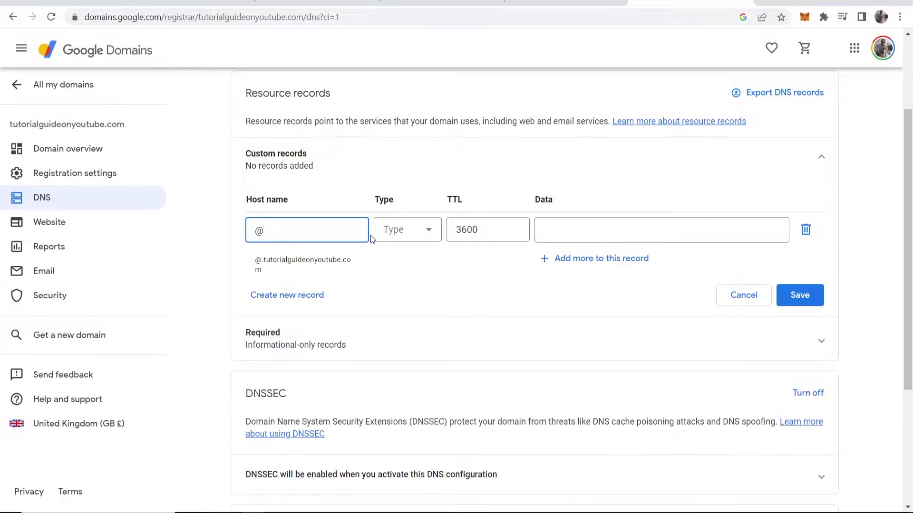
click(413, 239)
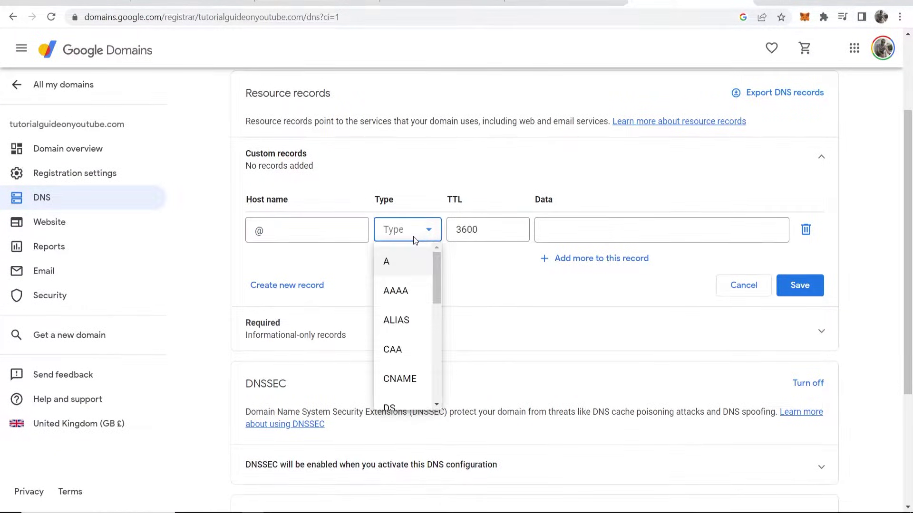
scroll(405, 267, down, 5)
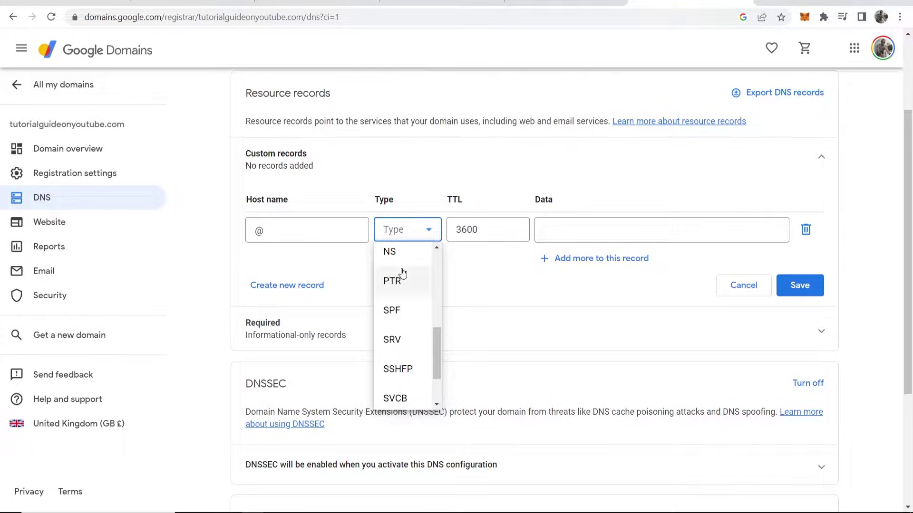
scroll(403, 272, down, 2)
click(402, 394)
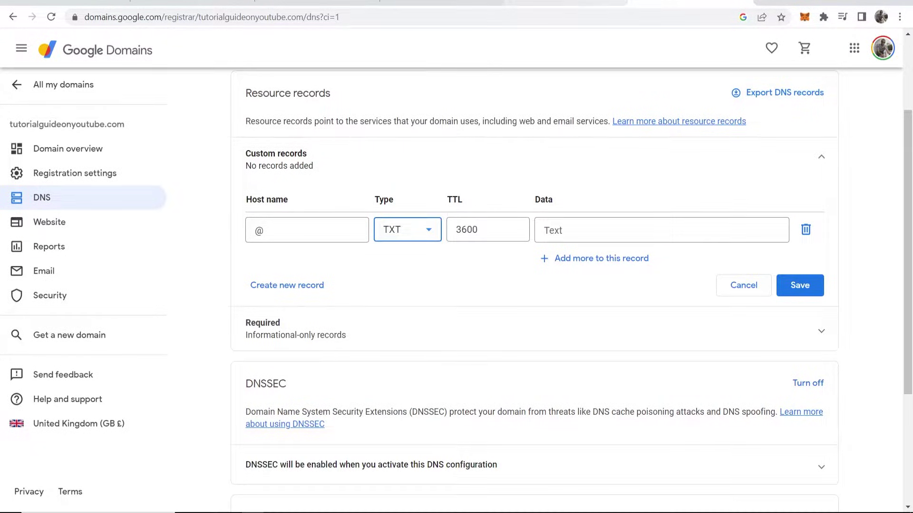
Copy Proton Mail's protonmail-verification value and paste it as plain text into the Data field
key(ctrl+shift+Tab)
drag(115, 276, 99, 276)
click(108, 277)
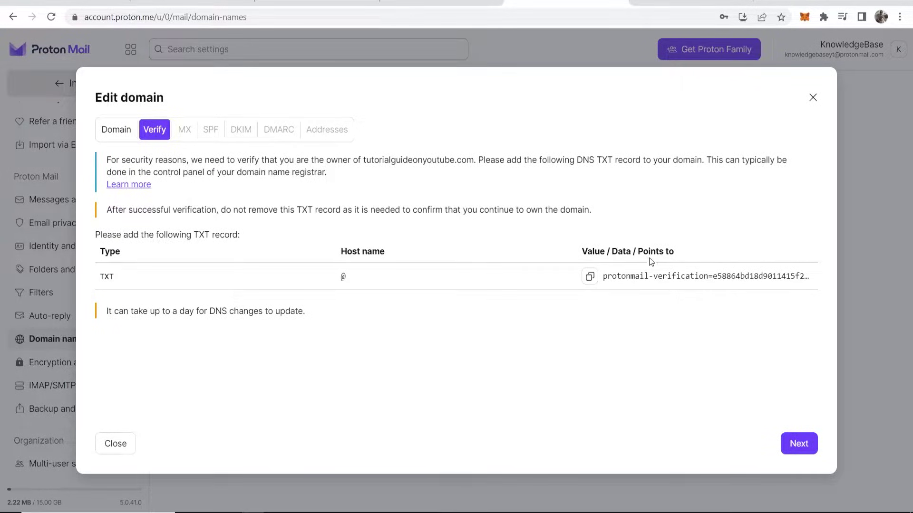
drag(581, 259, 686, 253)
click(681, 257)
click(589, 277)
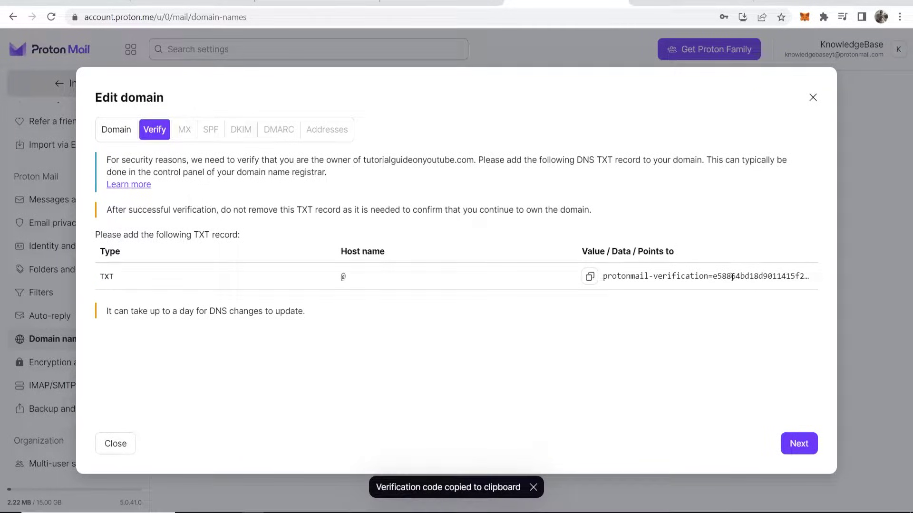
click(611, 7)
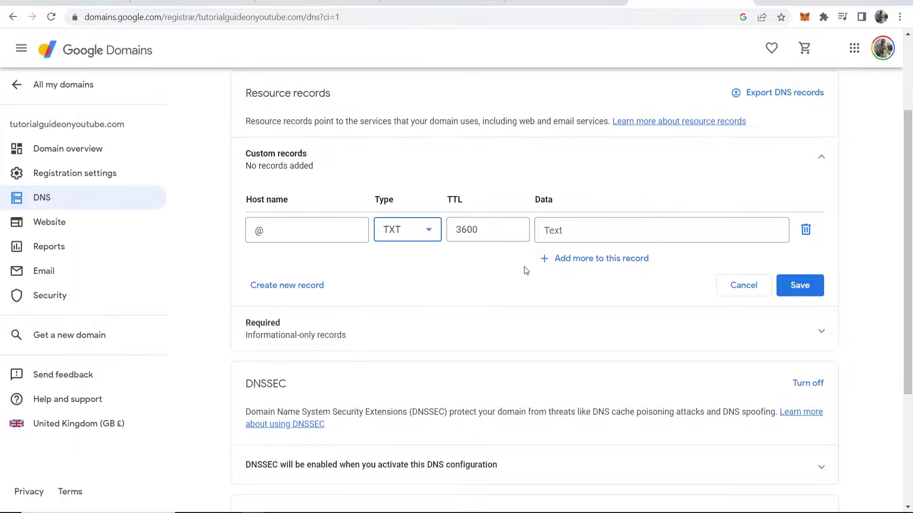
click(567, 235)
right_click(560, 228)
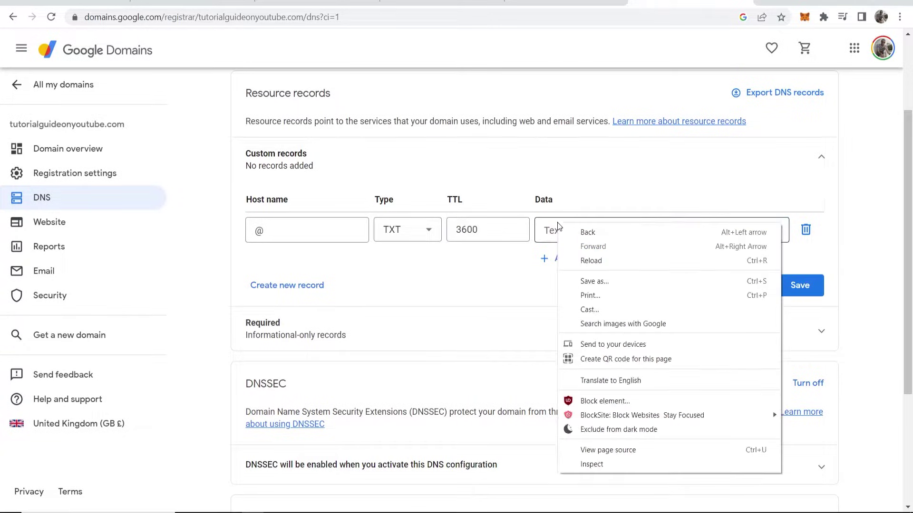
click(552, 232)
right_click(551, 231)
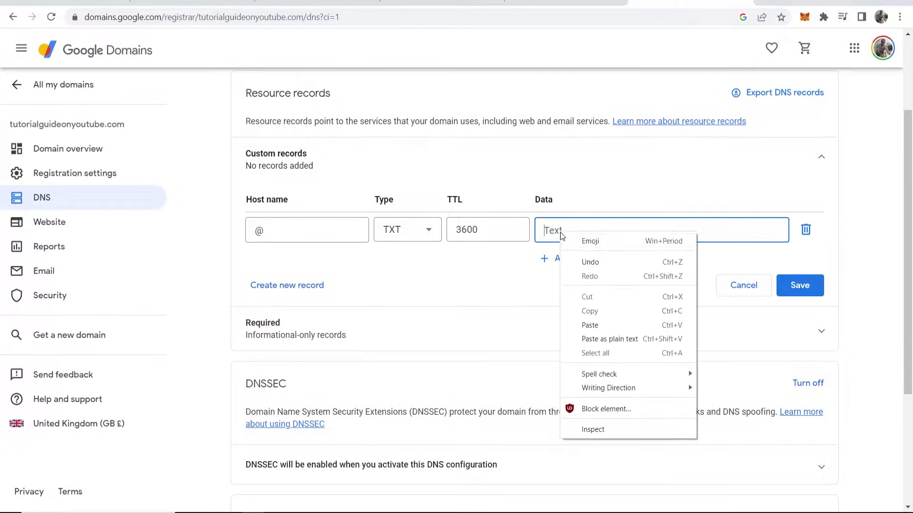
click(613, 336)
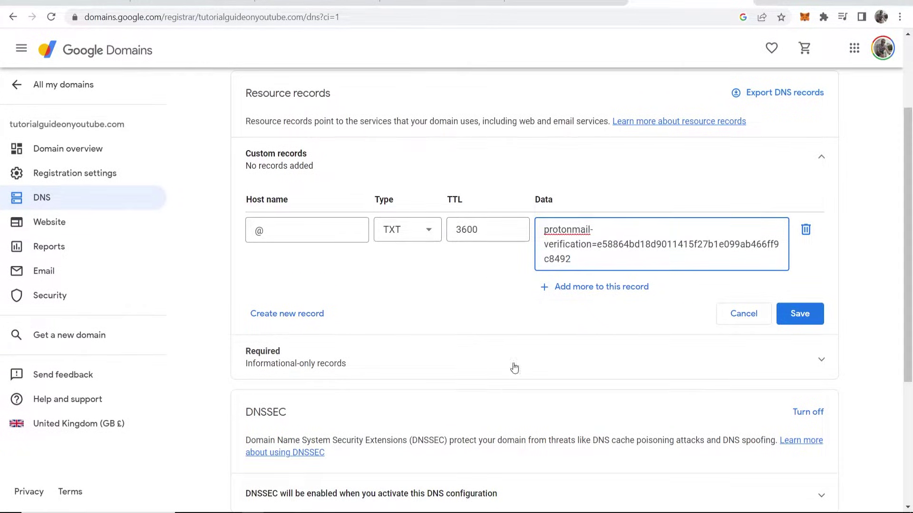
Save the TXT record, removing the @ so the host name is empty
drag(448, 198, 468, 199)
click(469, 199)
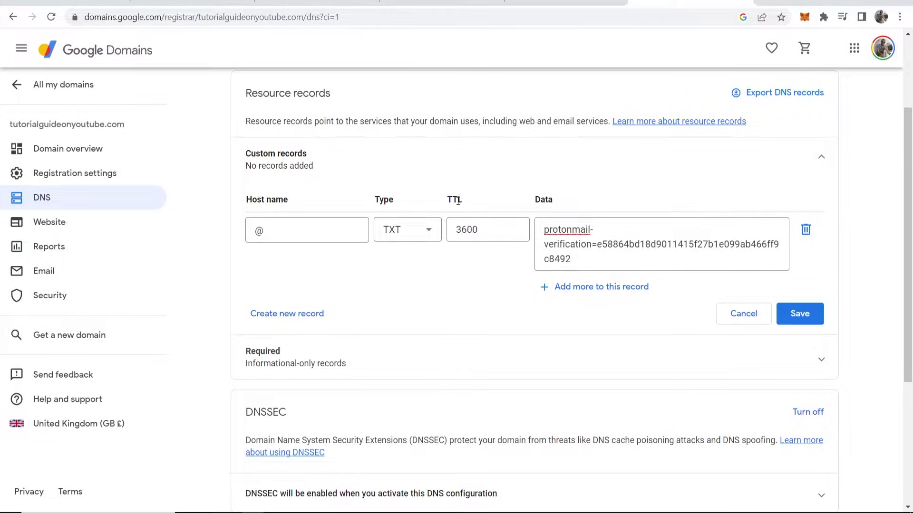
click(809, 317)
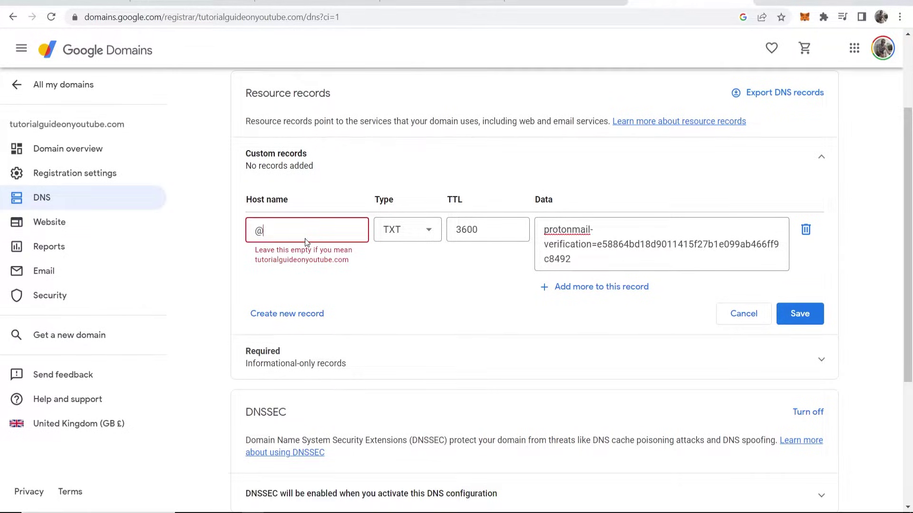
key(BackSpace)
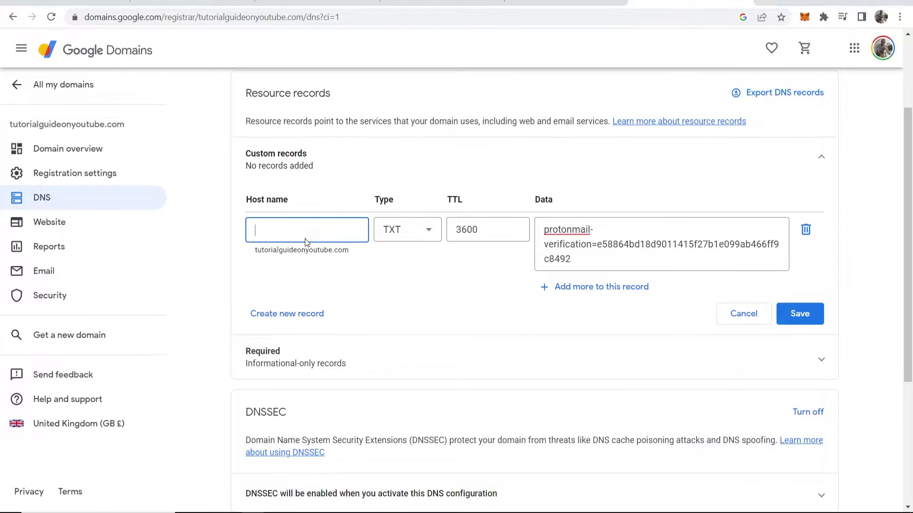
click(801, 315)
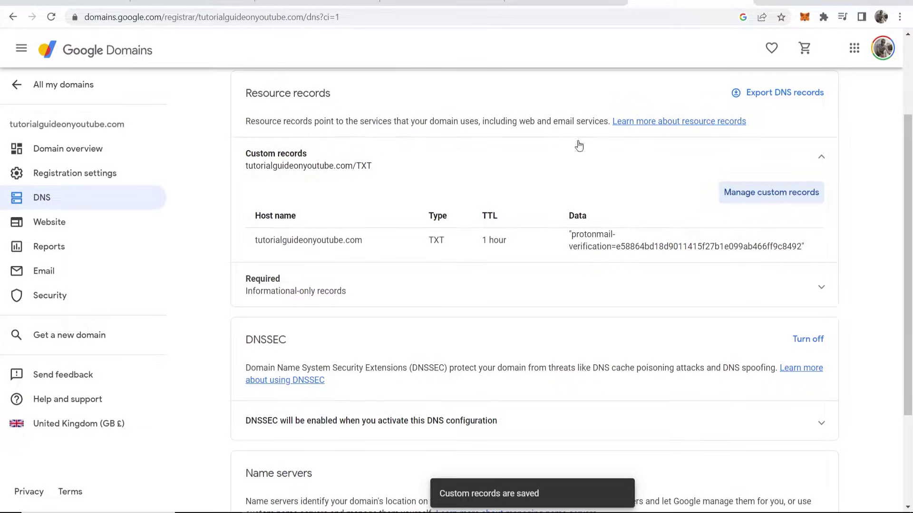
Back on Proton Mail's Verify step, retry verification until tutorialguideonyoutube.com shows VERIFIED
click(571, 3)
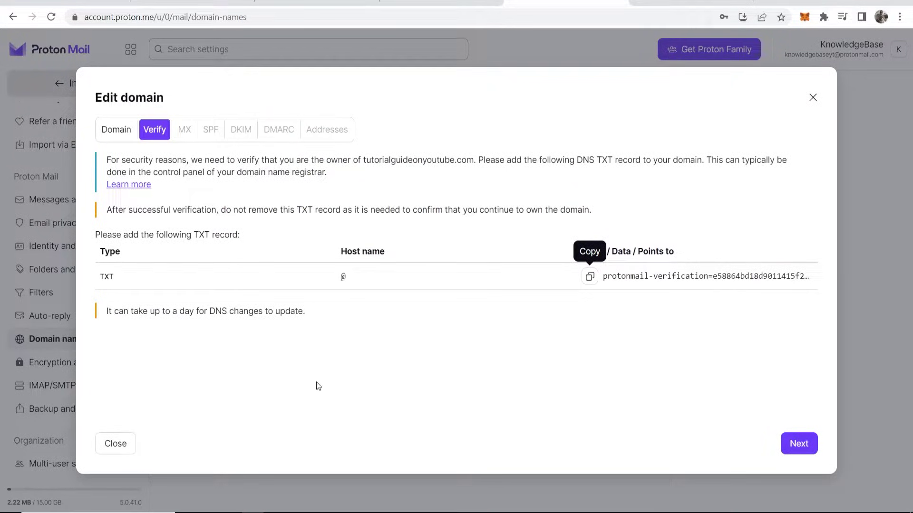
click(690, 3)
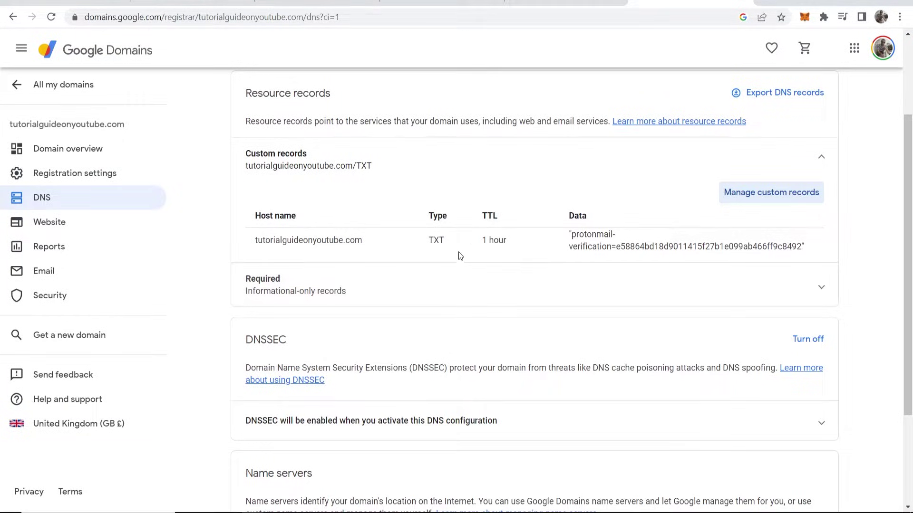
click(566, 3)
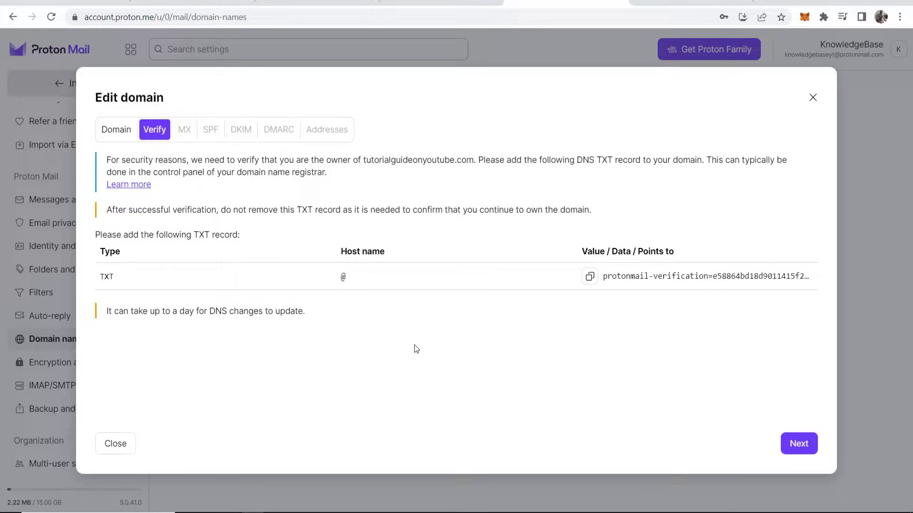
drag(105, 312, 312, 314)
click(313, 313)
click(809, 445)
click(801, 442)
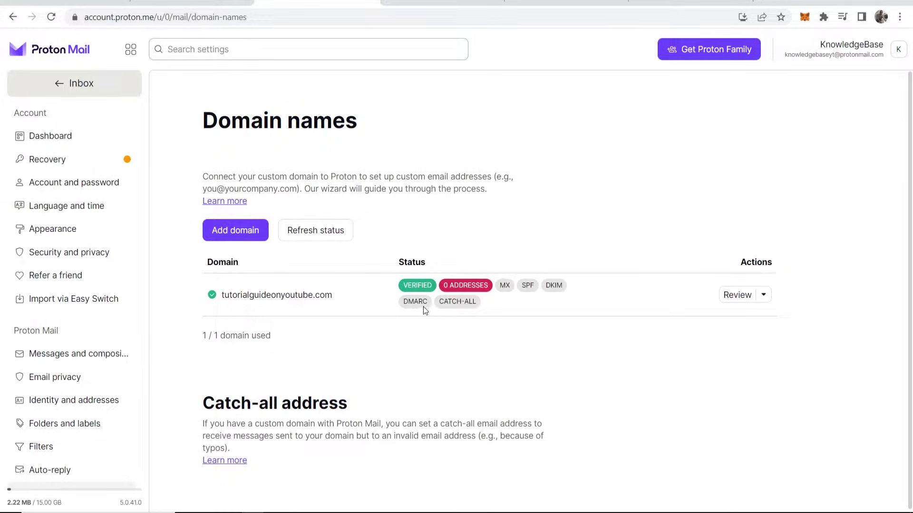
Reopen the domain's setup review and advance past verification to the MX records step
click(741, 299)
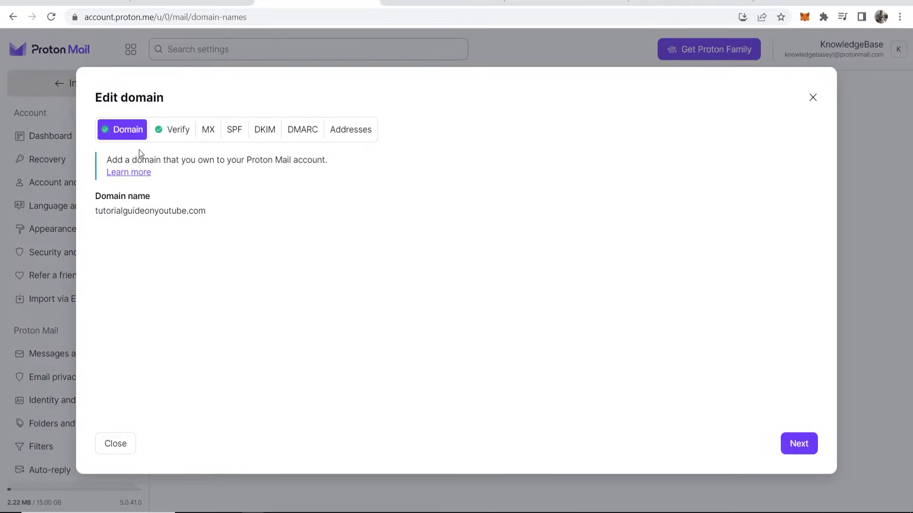
click(806, 445)
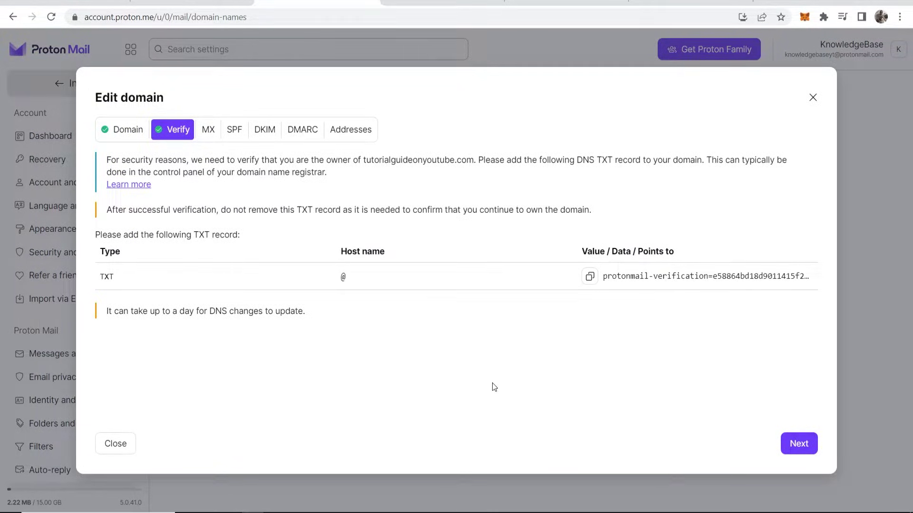
click(805, 445)
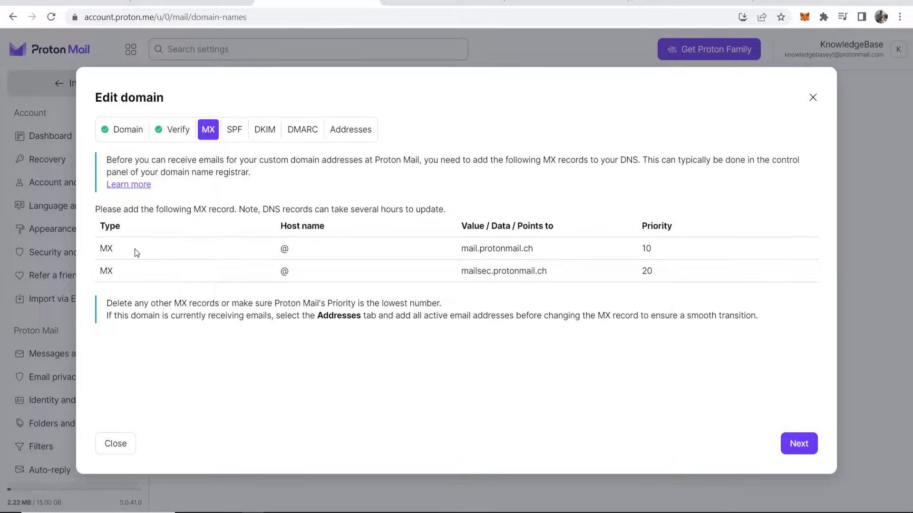
Copy the first MX server, mail.protonmail.ch, and return to the Google Domains DNS page
drag(120, 249, 100, 248)
drag(115, 251, 95, 250)
click(300, 249)
drag(462, 249, 546, 251)
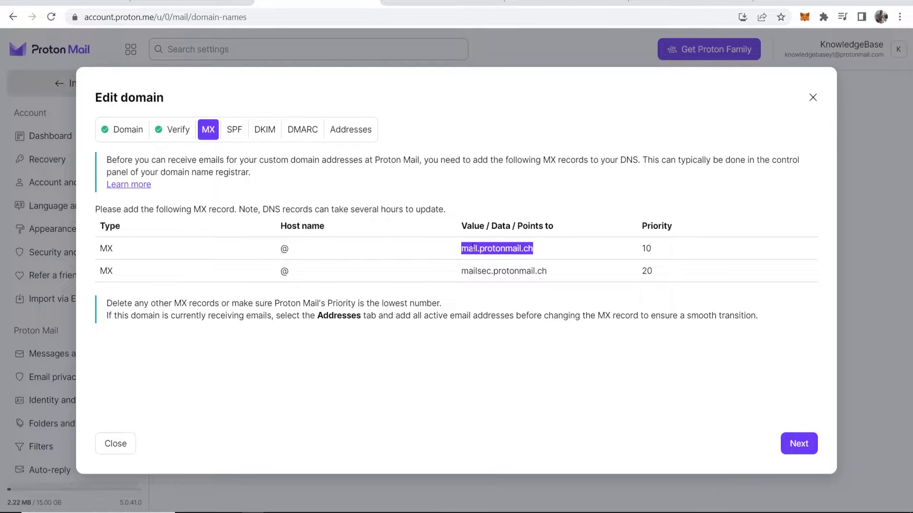
right_click(500, 246)
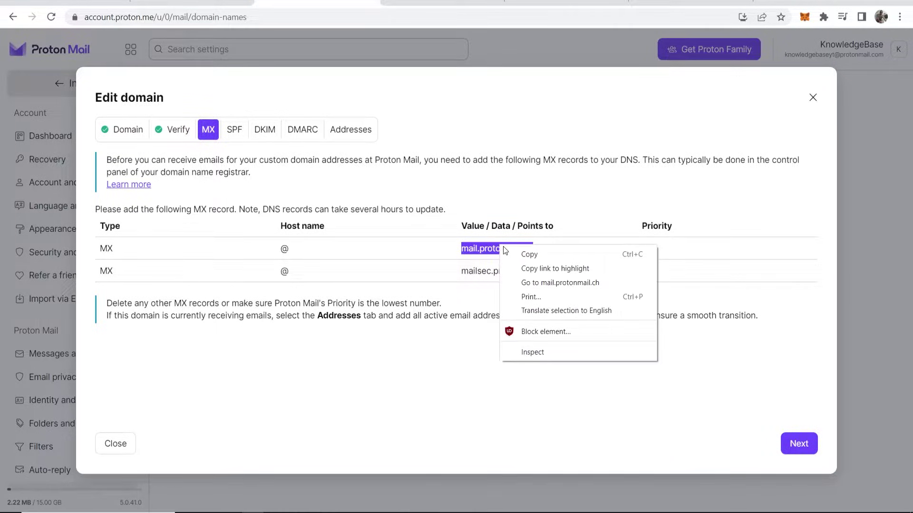
click(515, 252)
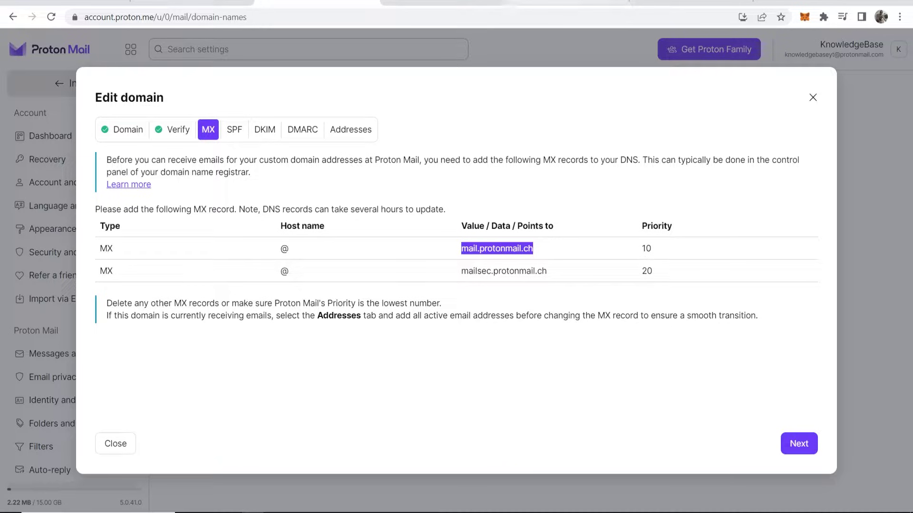
click(566, 3)
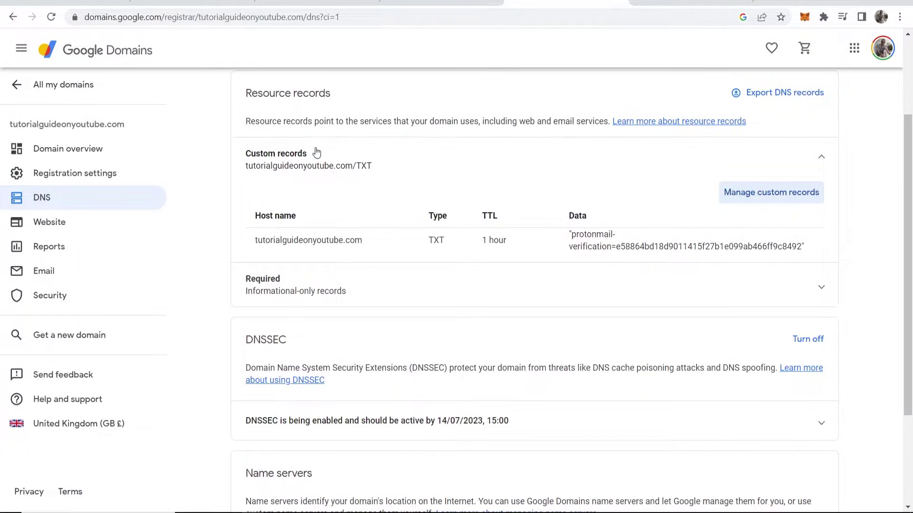
Add a new custom record row in Google Domains and set its type to MX
scroll(404, 204, up, 3)
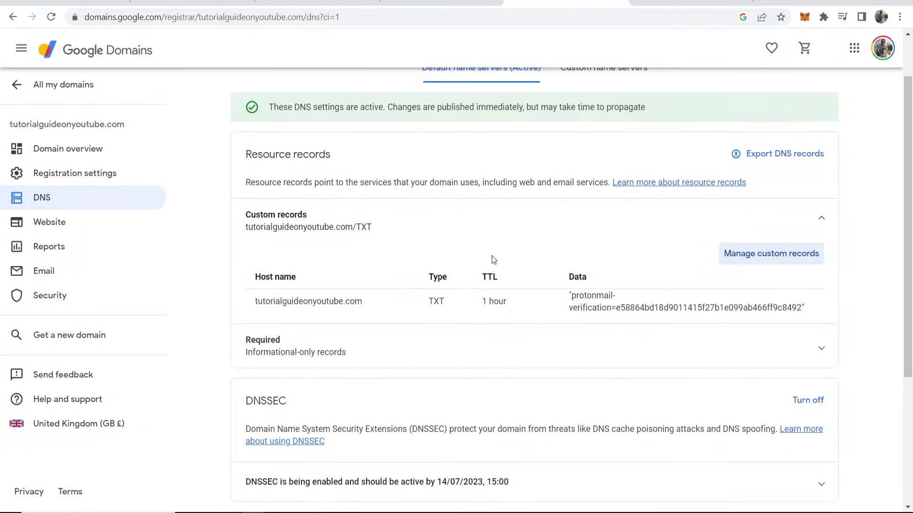
scroll(673, 323, down, 1)
click(749, 261)
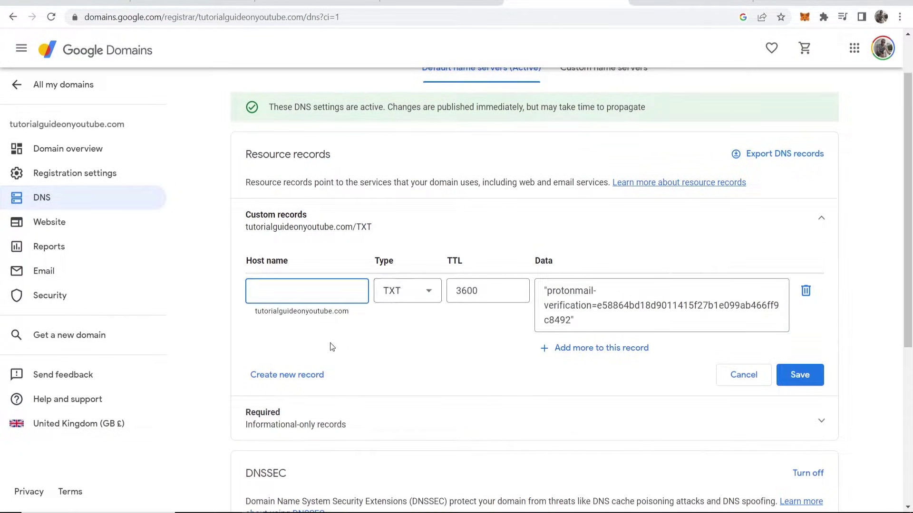
click(299, 374)
scroll(370, 348, down, 1)
click(408, 321)
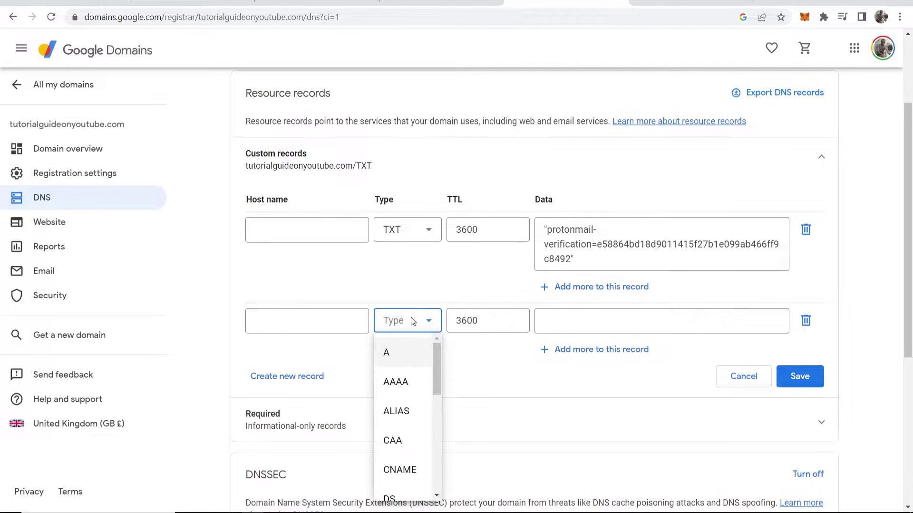
scroll(399, 375, down, 3)
scroll(403, 378, down, 1)
click(401, 376)
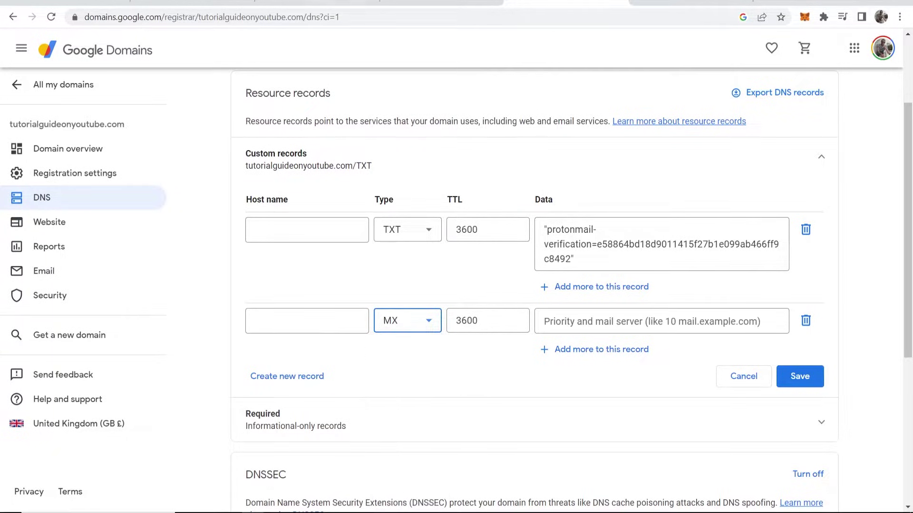
Copy mail.protonmail.ch from Proton Mail's MX details to paste into the record's Data field
key(ctrl+shift+Tab)
key(ctrl+shift+Tab)
drag(99, 248, 120, 247)
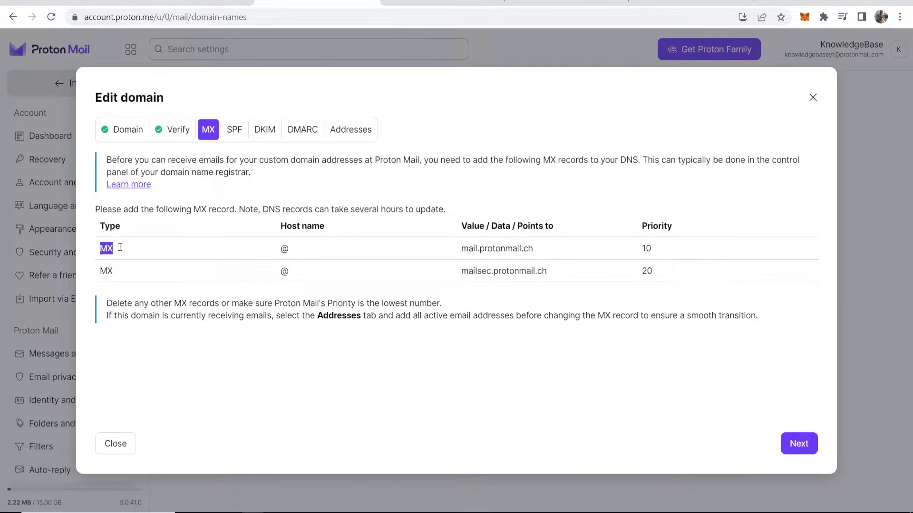
drag(281, 250, 305, 250)
click(396, 242)
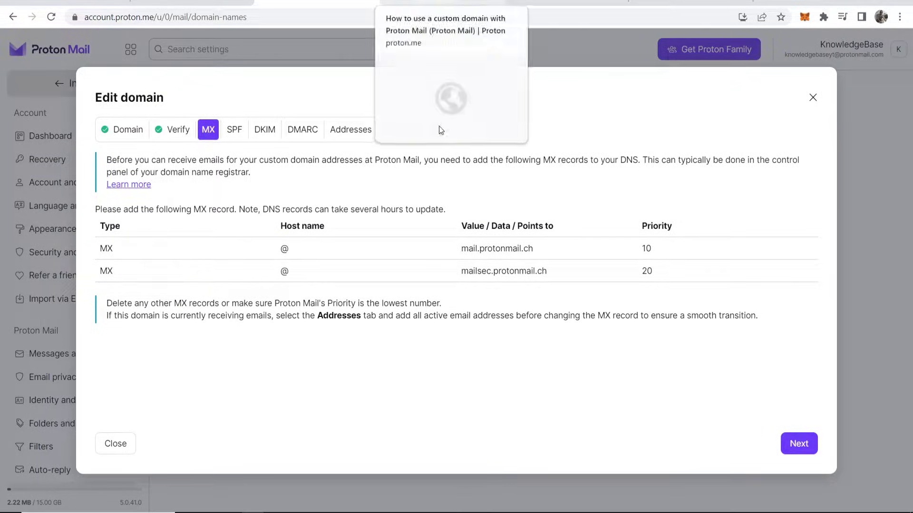
drag(460, 248, 542, 254)
right_click(523, 250)
click(546, 263)
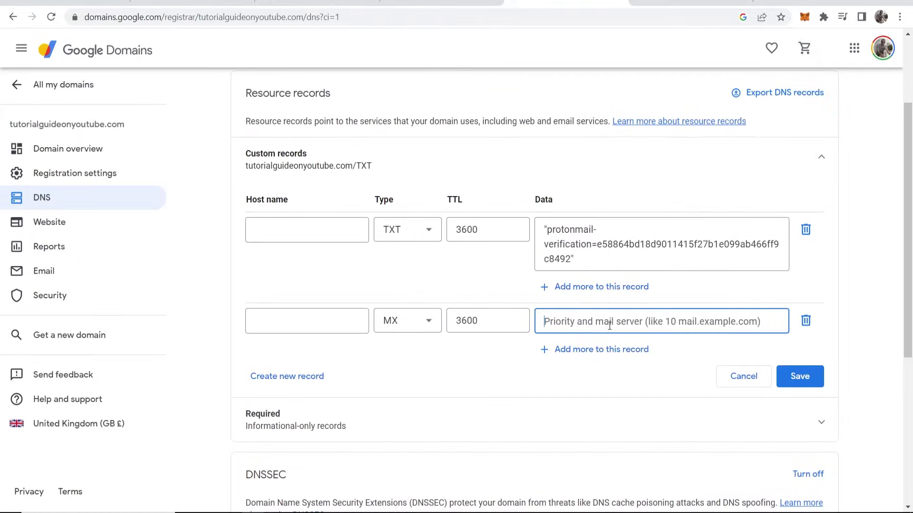
right_click(610, 325)
Set the MX data to '10 mail.protonmail.ch' and save the TXT and MX records
click(639, 213)
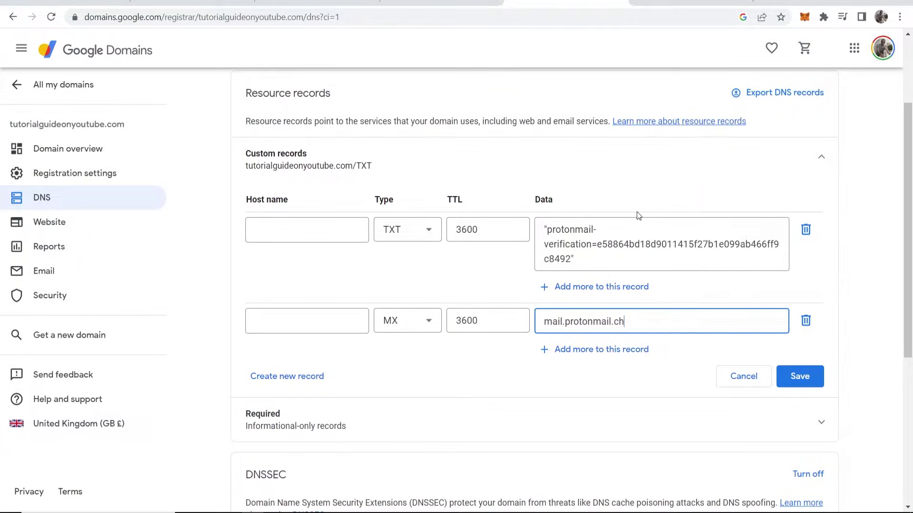
click(317, 3)
drag(652, 249, 640, 249)
key(ctrl+Tab)
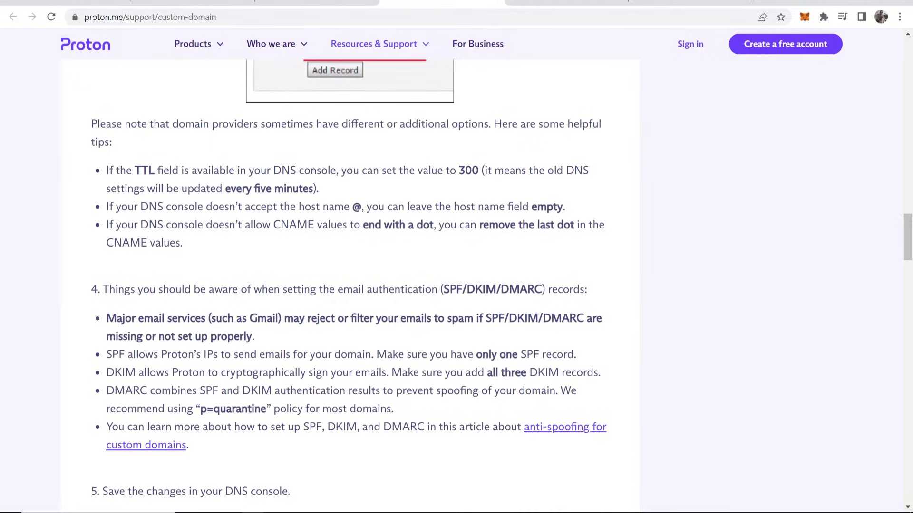
key(ctrl+Tab)
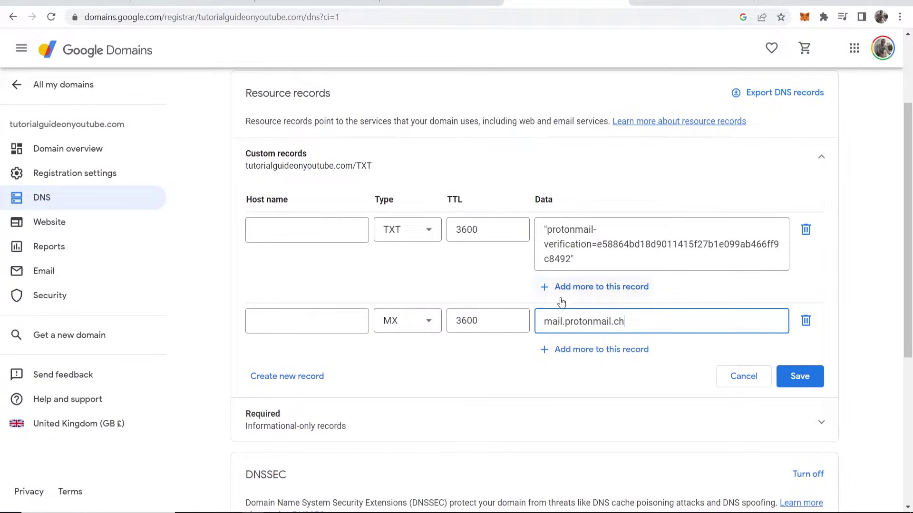
click(545, 319)
key(ctrl+v)
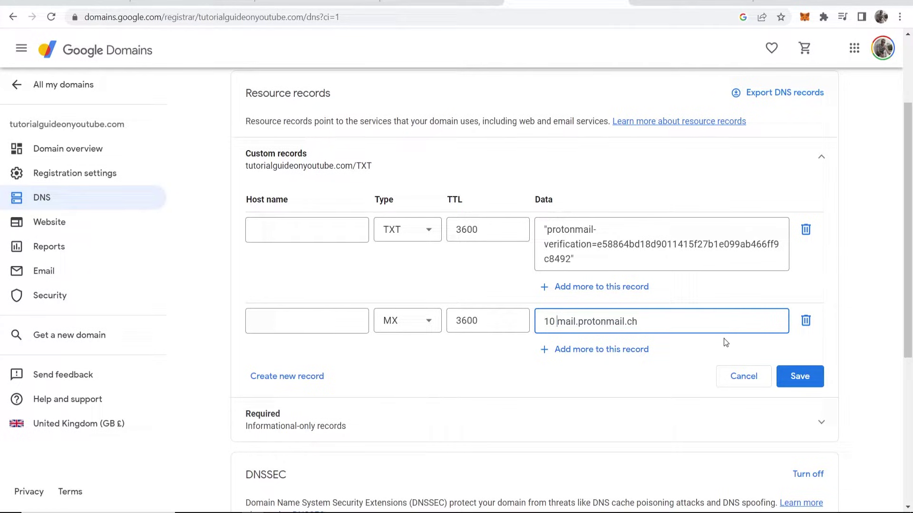
click(791, 376)
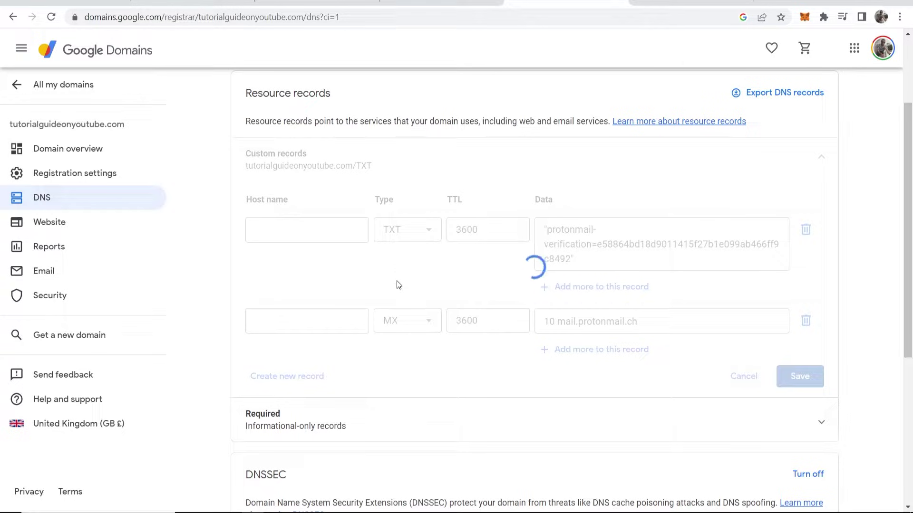
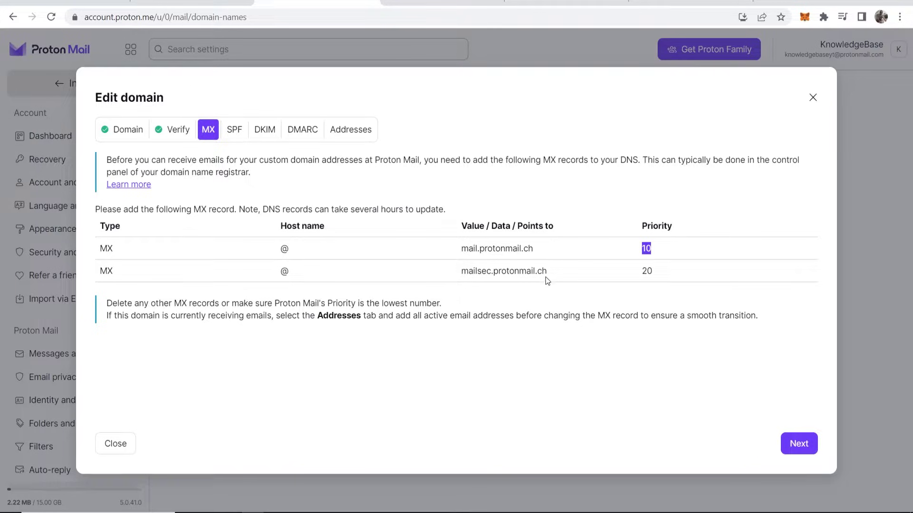
Copy the backup mail server address mailsec.protonmail.ch from Proton Mail's MX instructions
drag(86, 265, 301, 274)
click(135, 274)
click(412, 264)
drag(458, 273, 542, 272)
right_click(542, 272)
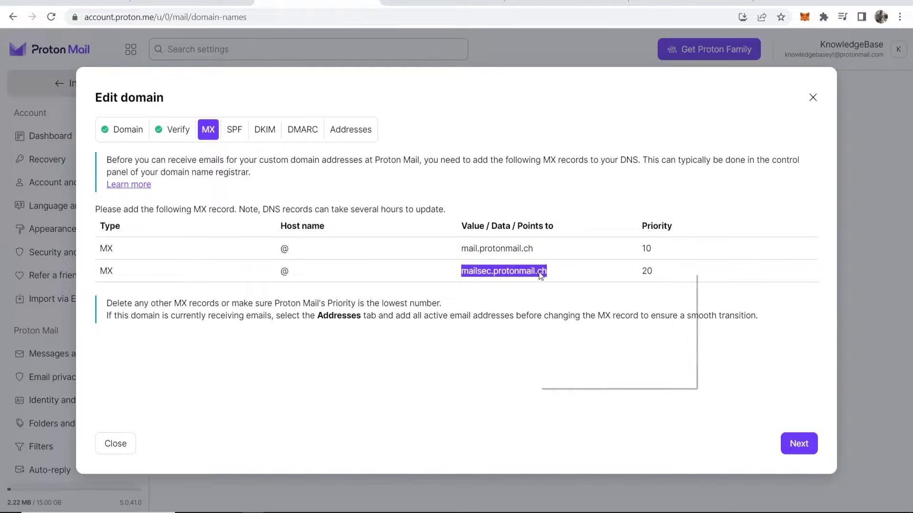
click(554, 278)
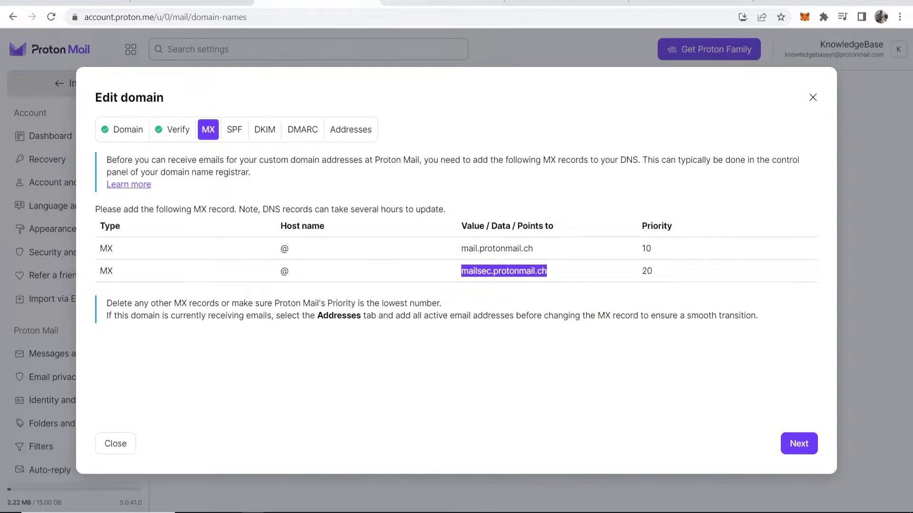
Fill the new MX row's data with 20 mailsec.protonmail.ch in Google Domains
click(566, 3)
click(597, 384)
right_click(597, 380)
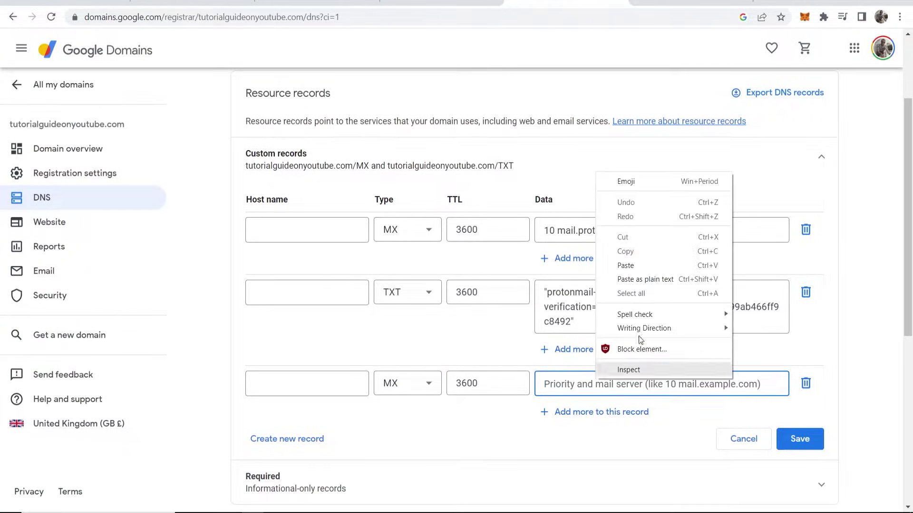
click(627, 265)
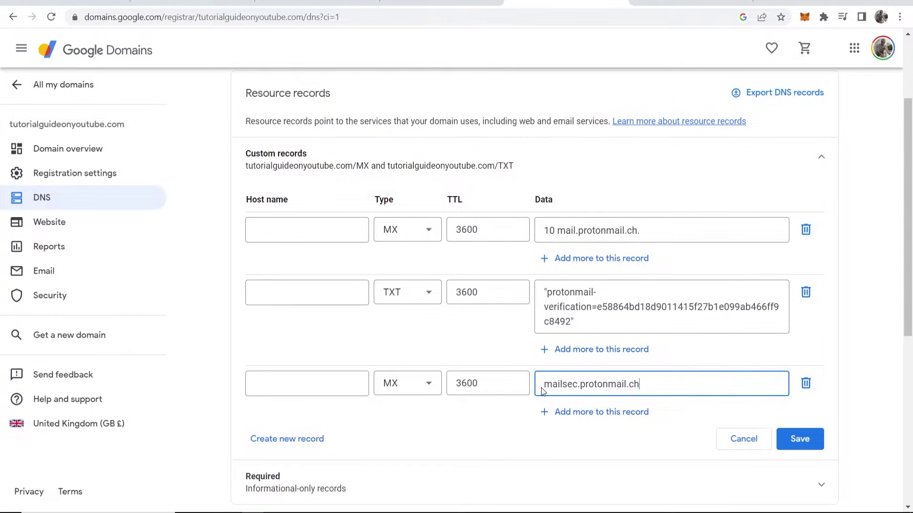
key(Home)
text(20 n)
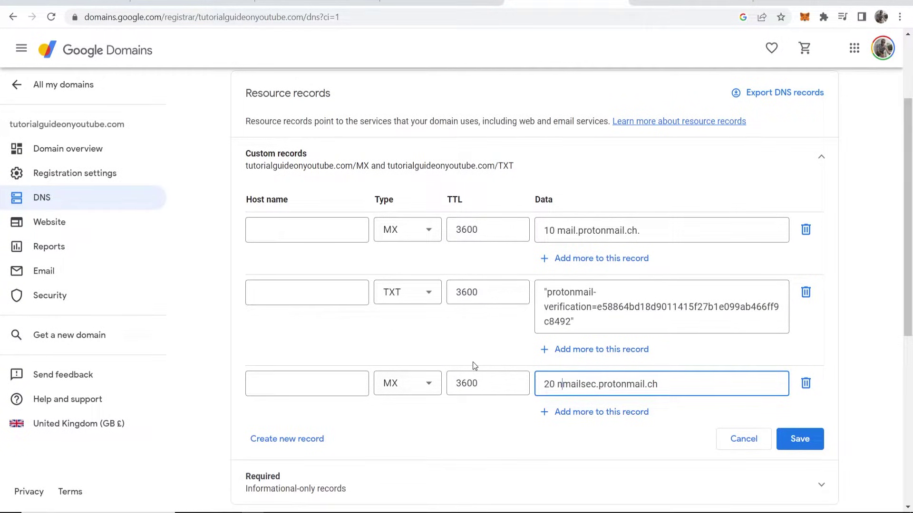
key(BackSpace)
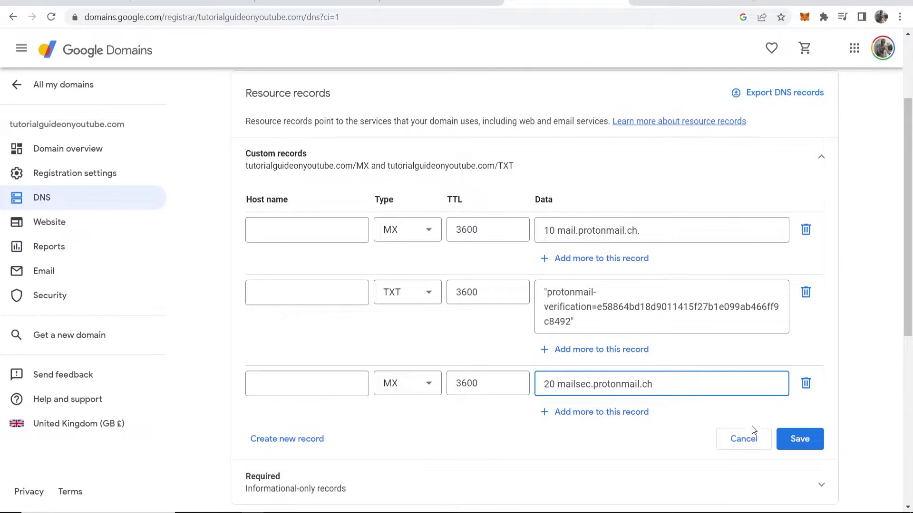
Save while keeping existing records, delete the separate MX row, and add a blank line to the first
click(800, 438)
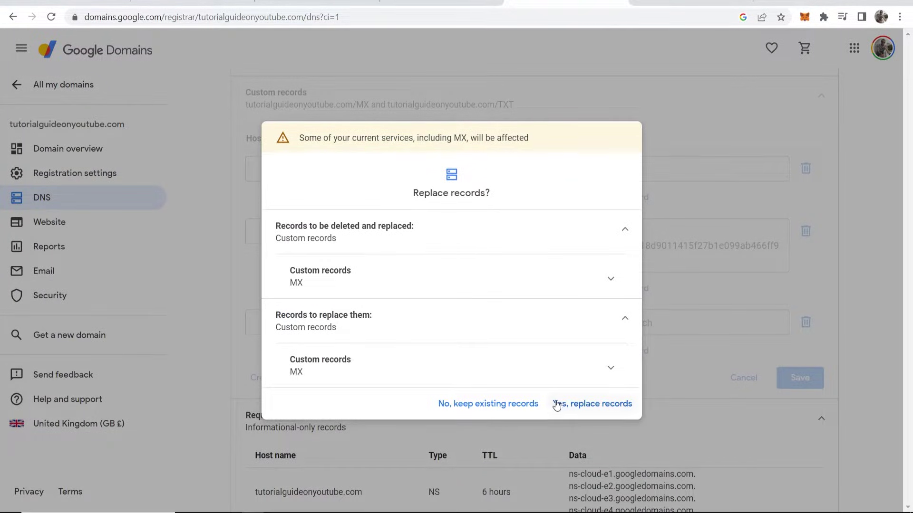
click(512, 405)
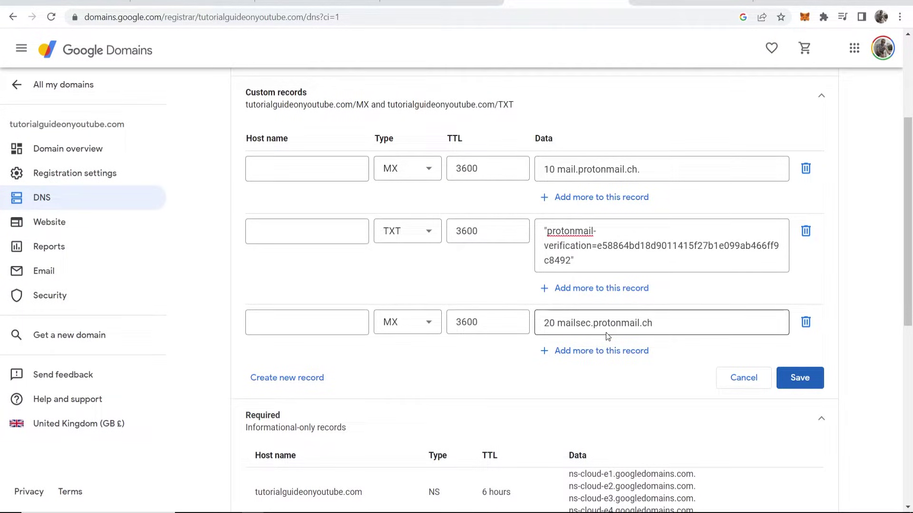
click(806, 322)
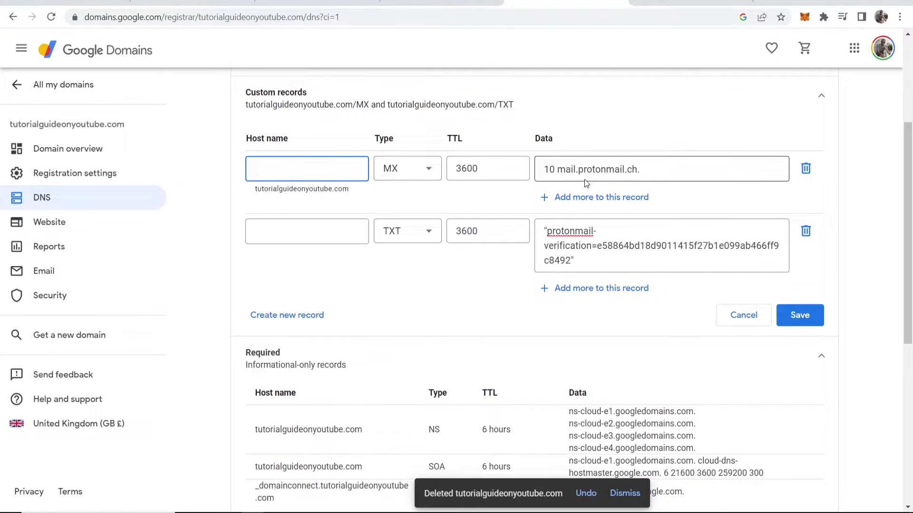
click(553, 196)
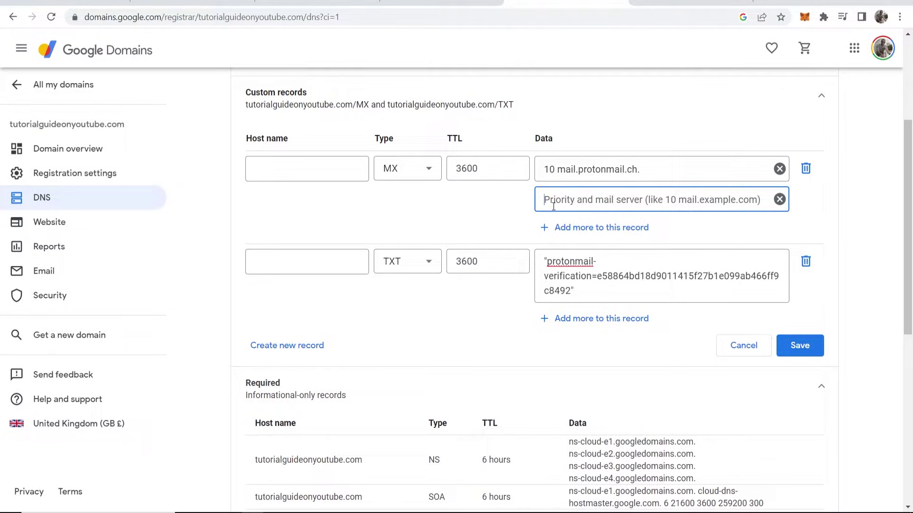
Copy mailsec.protonmail.ch from Proton Mail's MX record instructions
click(316, 3)
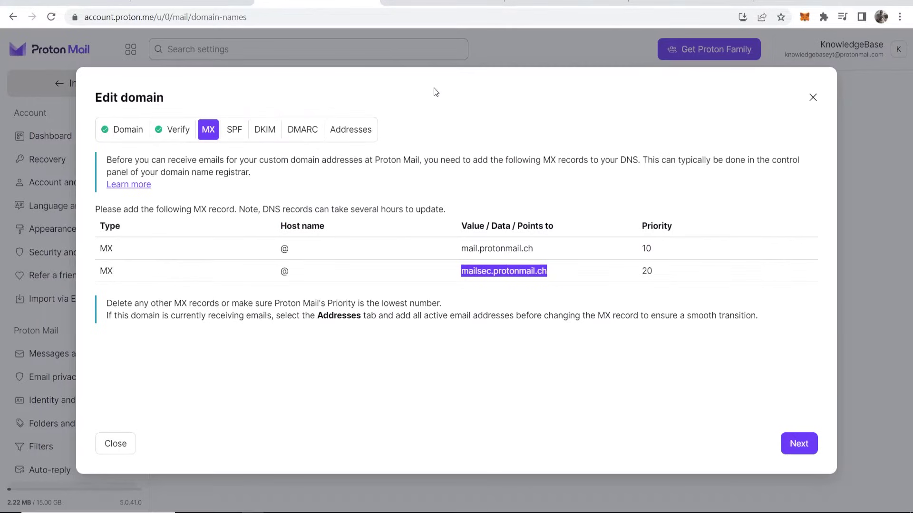
click(514, 245)
drag(462, 248, 537, 249)
click(485, 271)
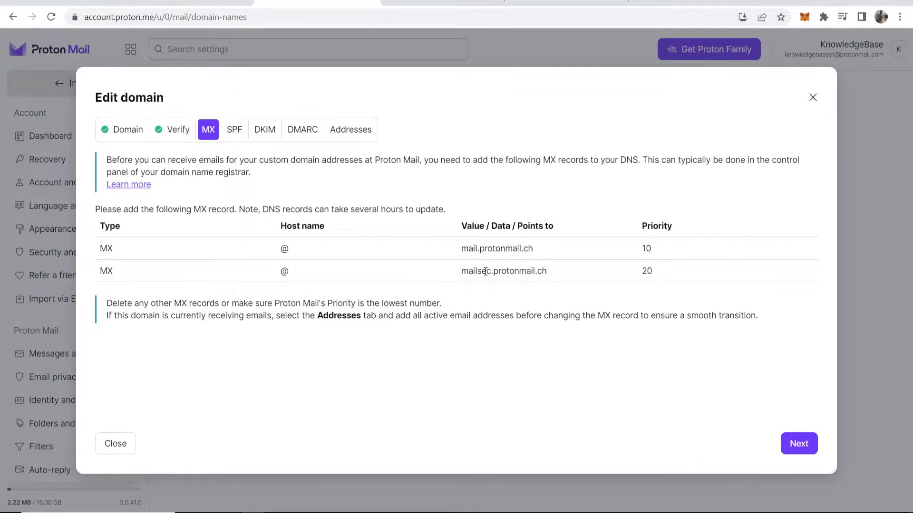
drag(461, 273, 551, 271)
right_click(530, 272)
click(552, 283)
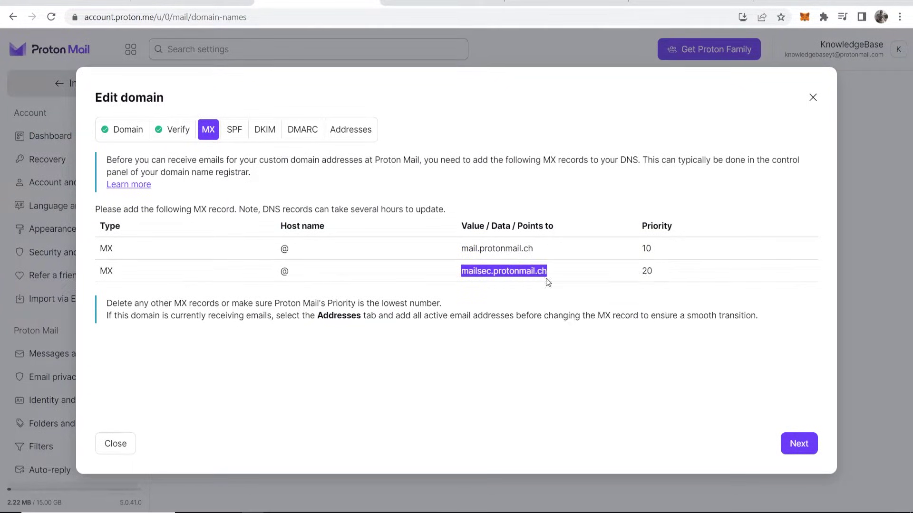
Enter 20 mailsec.protonmail.ch on the MX record's second line and save it
click(566, 3)
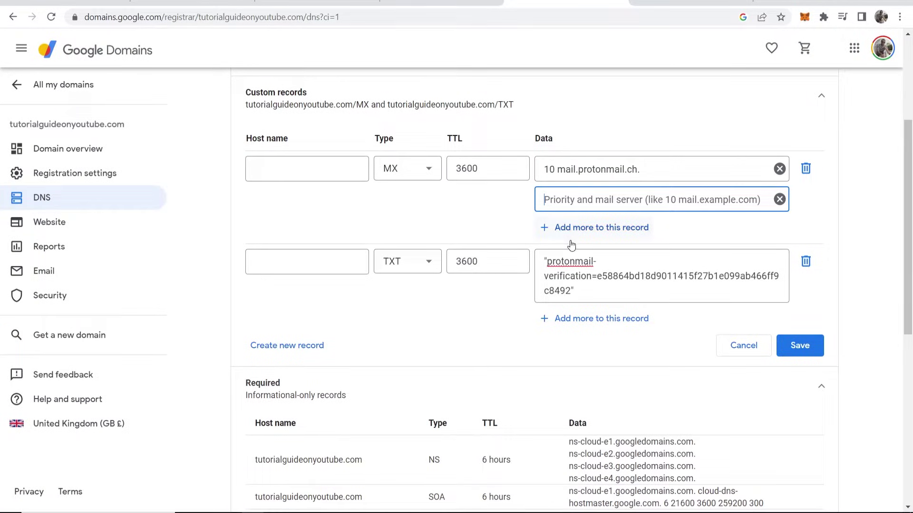
right_click(590, 199)
click(621, 294)
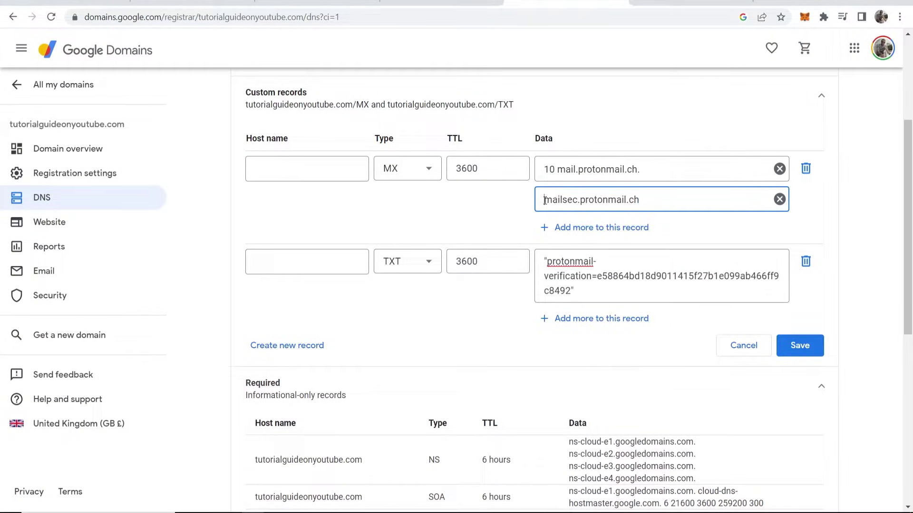
key(Home)
text(20)
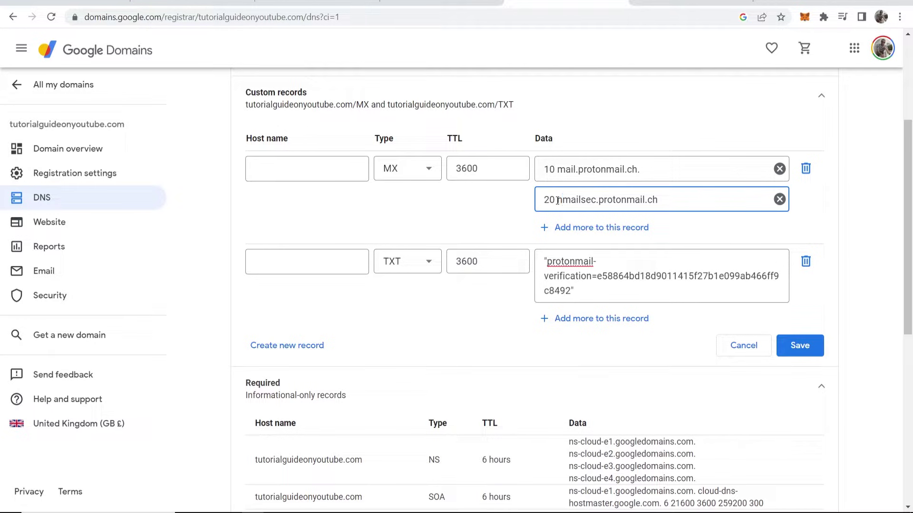
key(BackSpace)
click(800, 345)
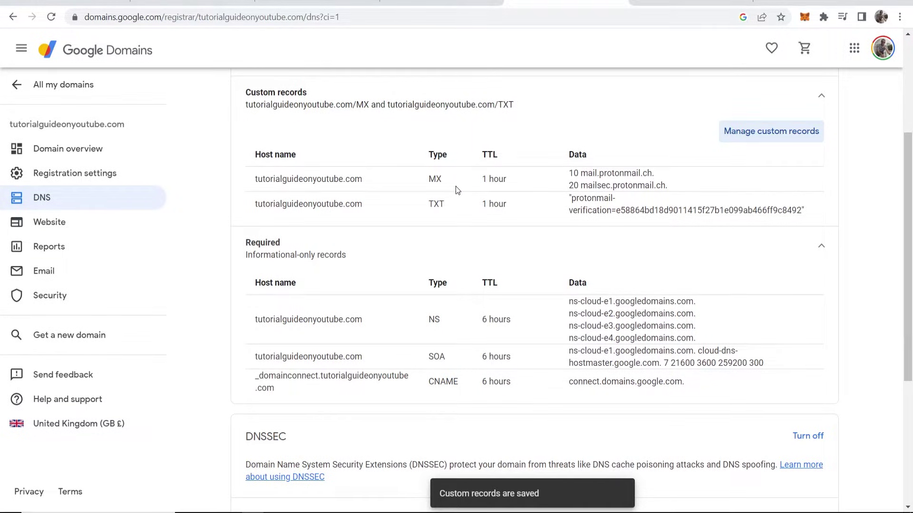
Compare the saved MX values against mail.protonmail.ch in Proton Mail's instructions
drag(427, 180, 441, 179)
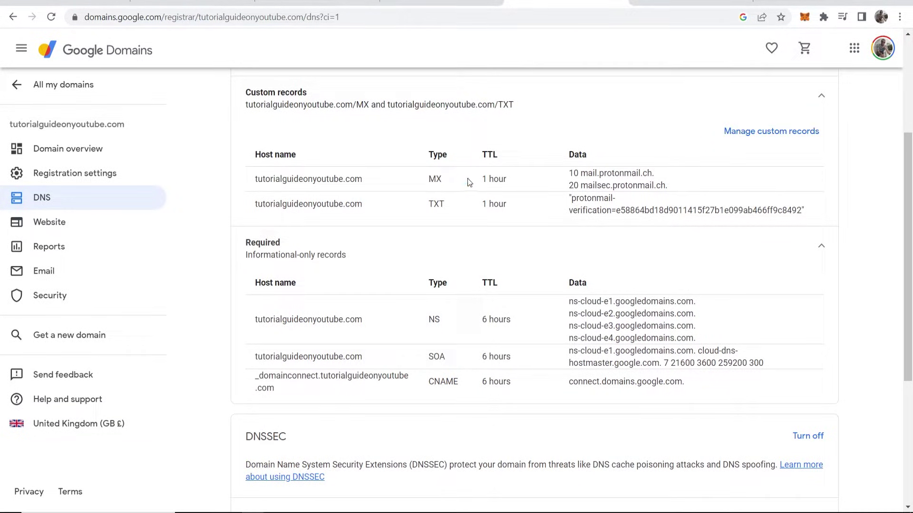
drag(584, 174, 667, 185)
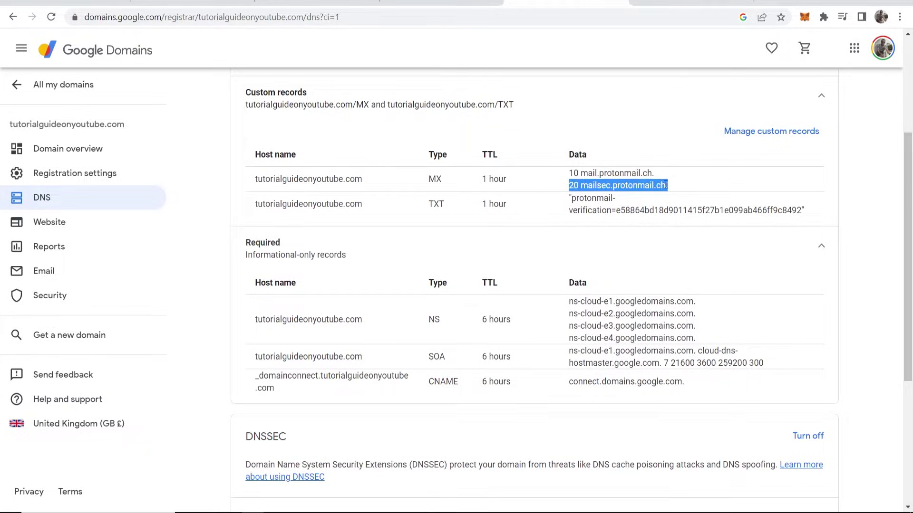
key(ctrl+shift+Tab)
drag(439, 249, 526, 260)
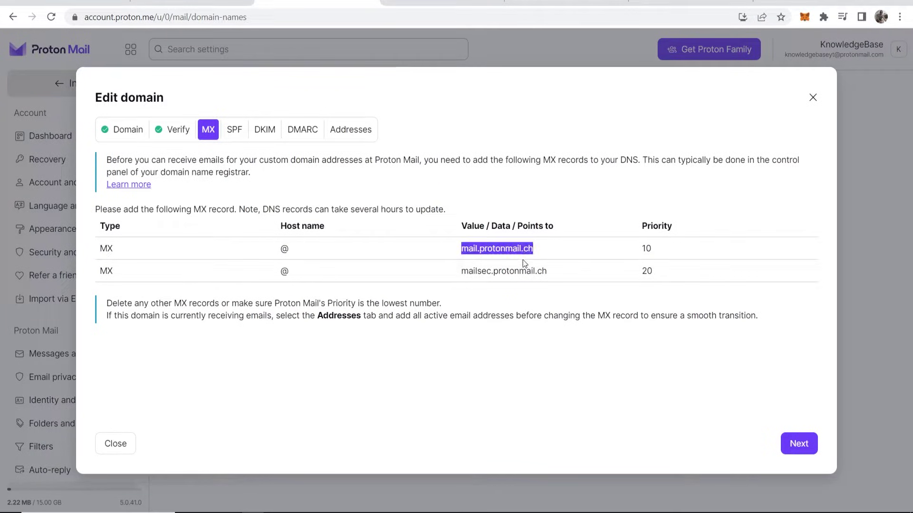
Advance Proton Mail's domain setup to the SPF record step
click(485, 274)
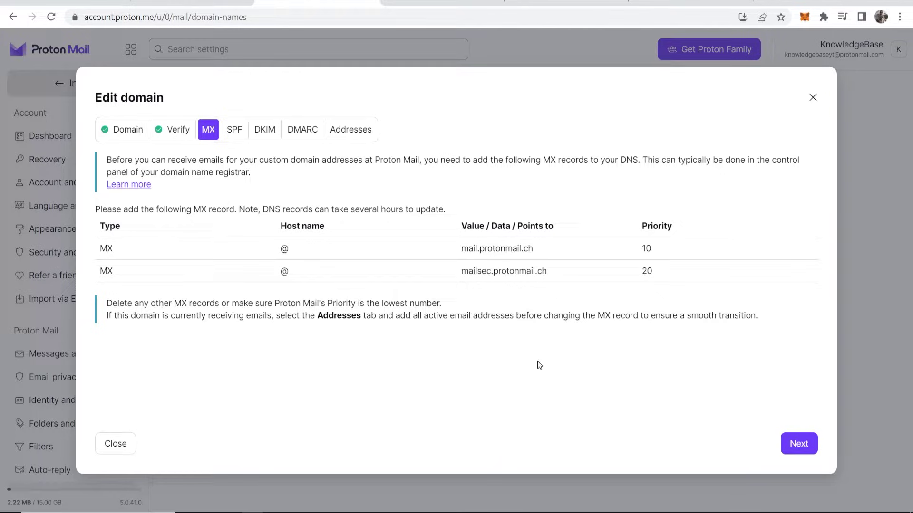
drag(471, 239, 612, 247)
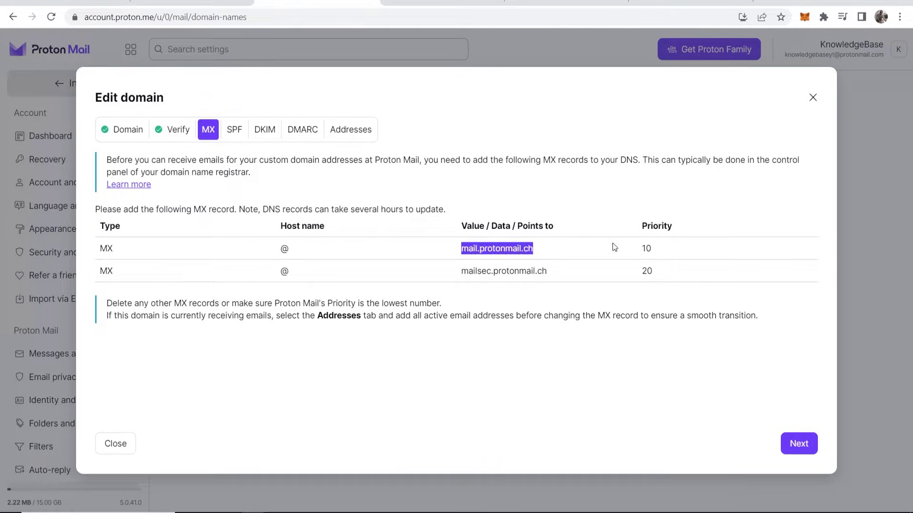
click(409, 230)
click(797, 444)
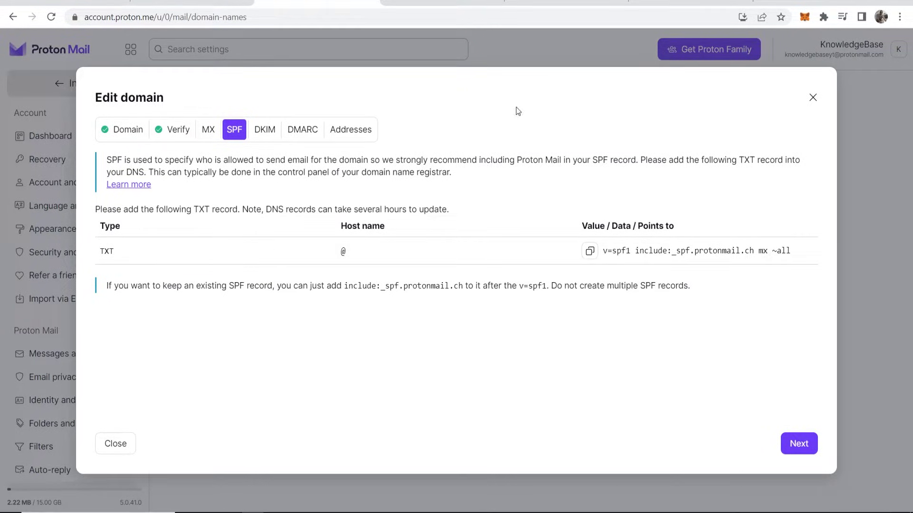
Add a new TXT record row to the Google Domains custom records
click(566, 3)
scroll(750, 264, up, 3)
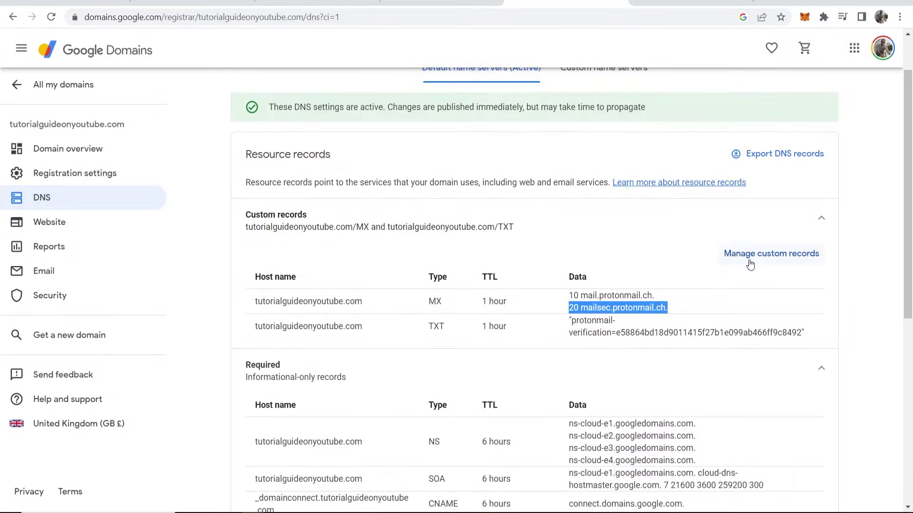
click(751, 257)
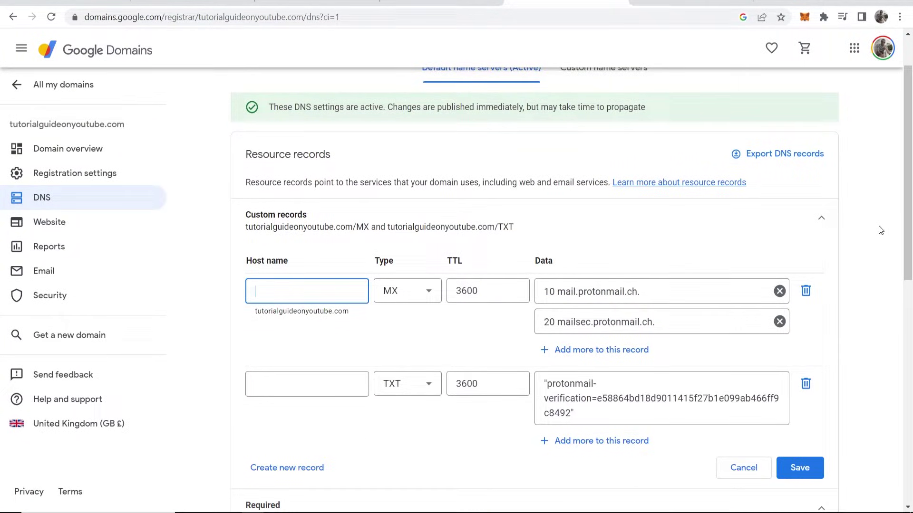
scroll(821, 261, down, 1)
scroll(746, 321, down, 1)
click(286, 345)
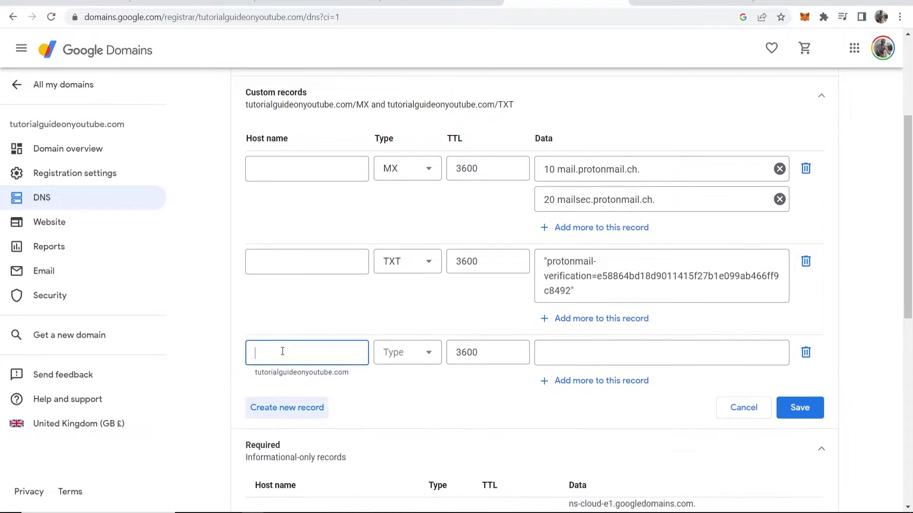
click(392, 353)
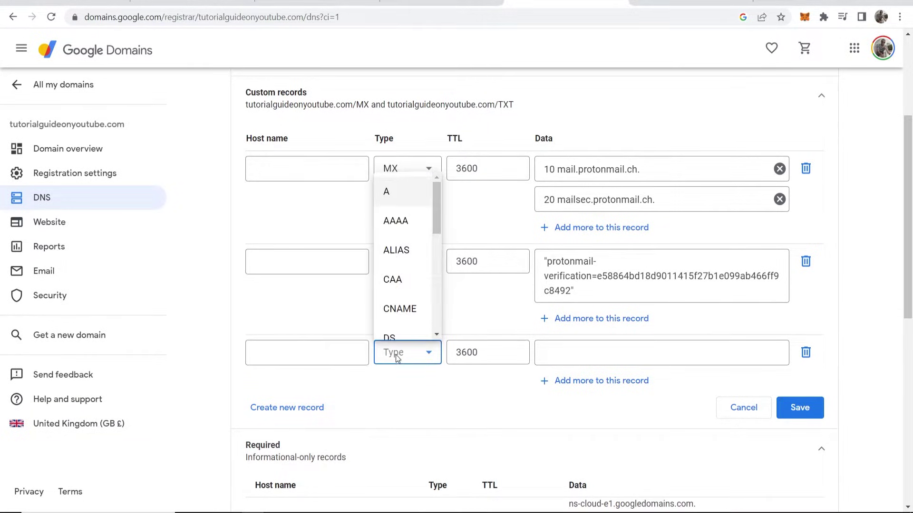
scroll(401, 300, down, 2)
scroll(400, 299, down, 4)
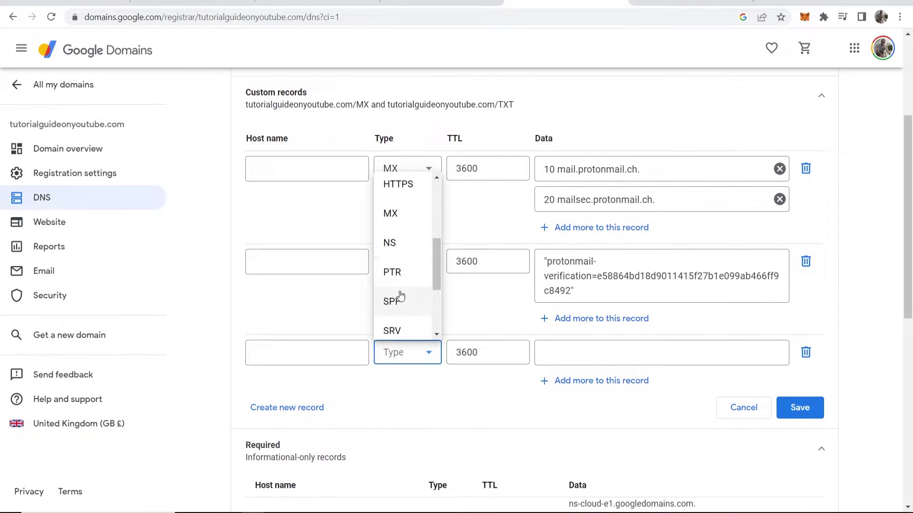
click(395, 320)
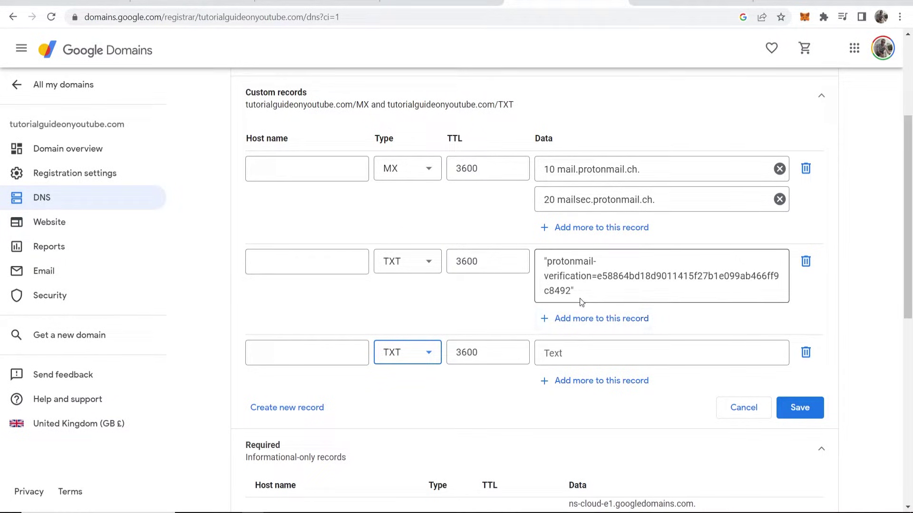
Paste the SPF value v=spf1 include:_spf.protonmail.ch mx ~all into the TXT row and save, keeping existing records
click(333, 4)
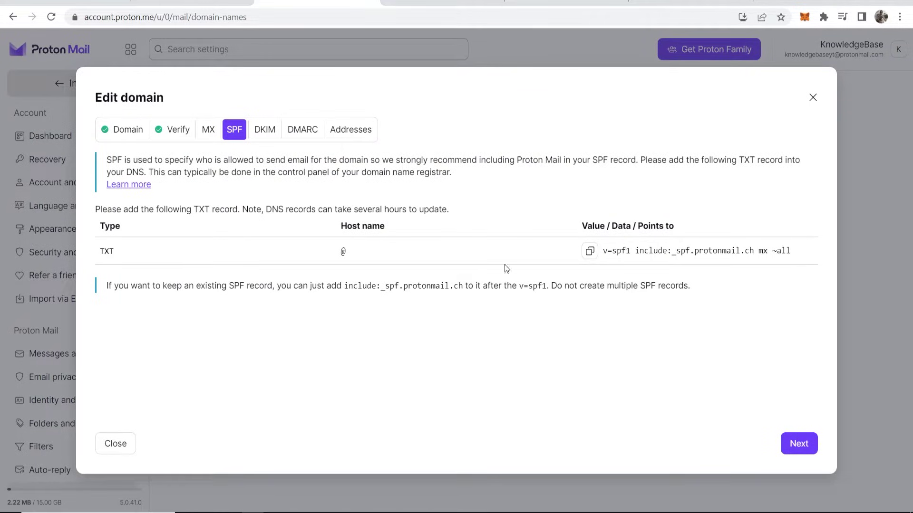
click(590, 251)
click(566, 4)
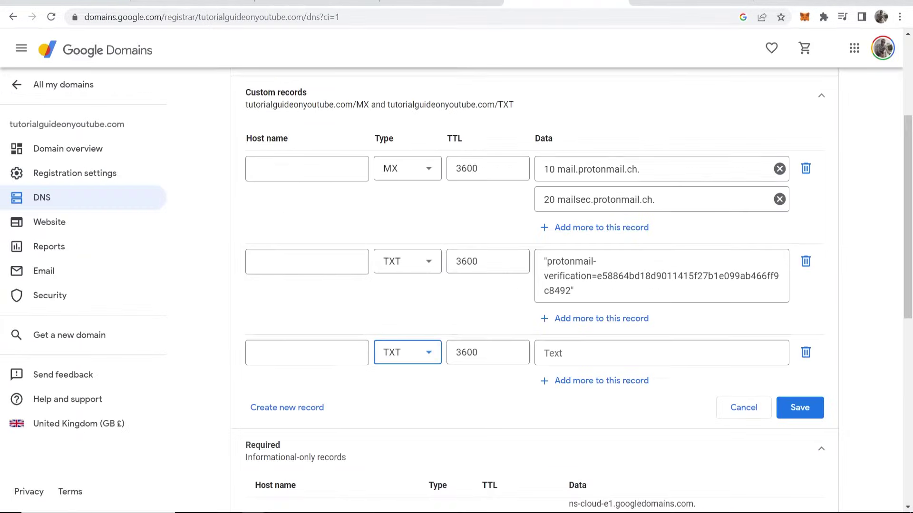
right_click(644, 354)
click(657, 242)
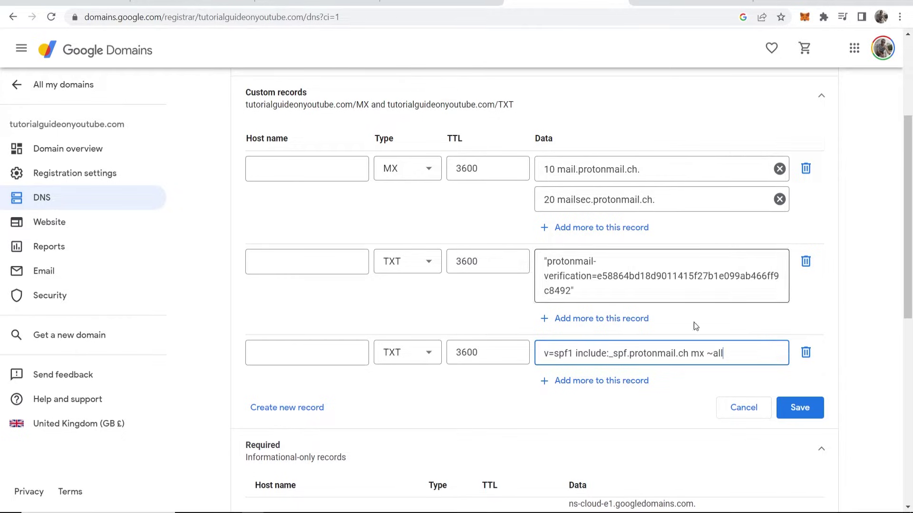
click(808, 413)
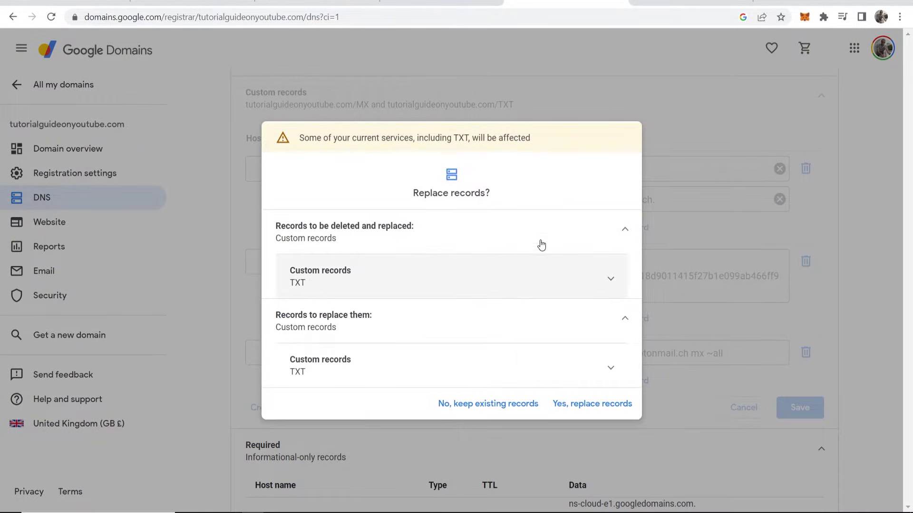
click(456, 408)
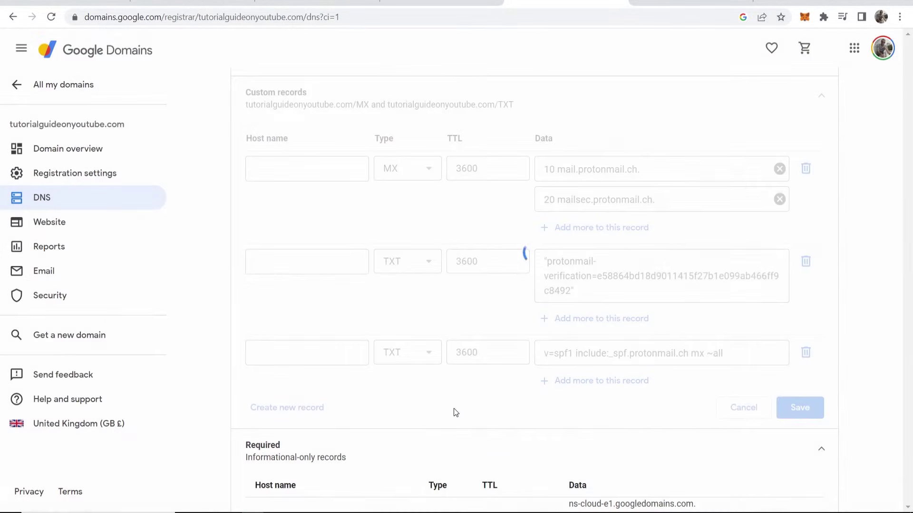
Move the SPF value into the existing TXT record as a second value and save
click(806, 353)
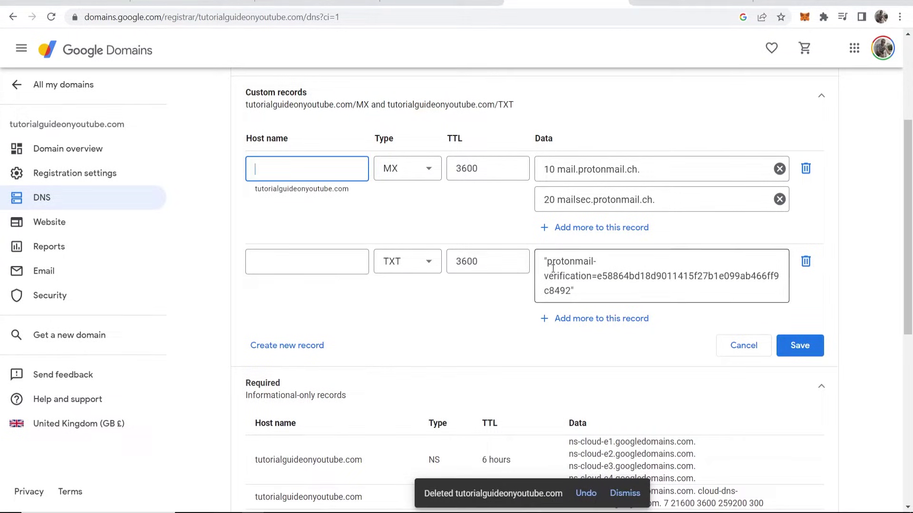
click(594, 321)
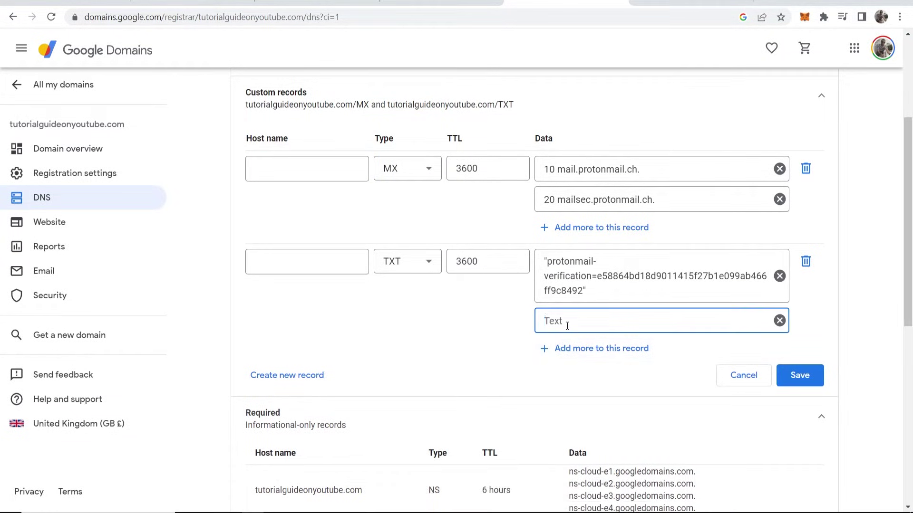
right_click(562, 320)
click(580, 205)
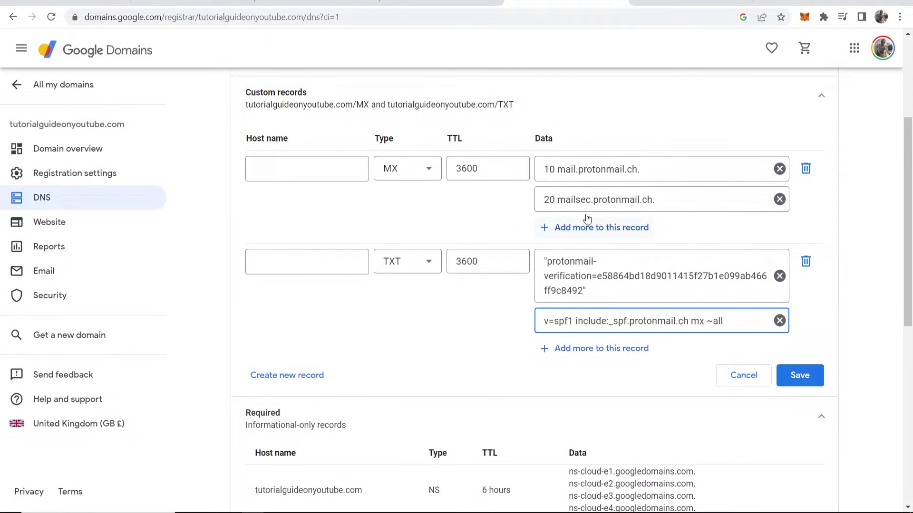
click(802, 376)
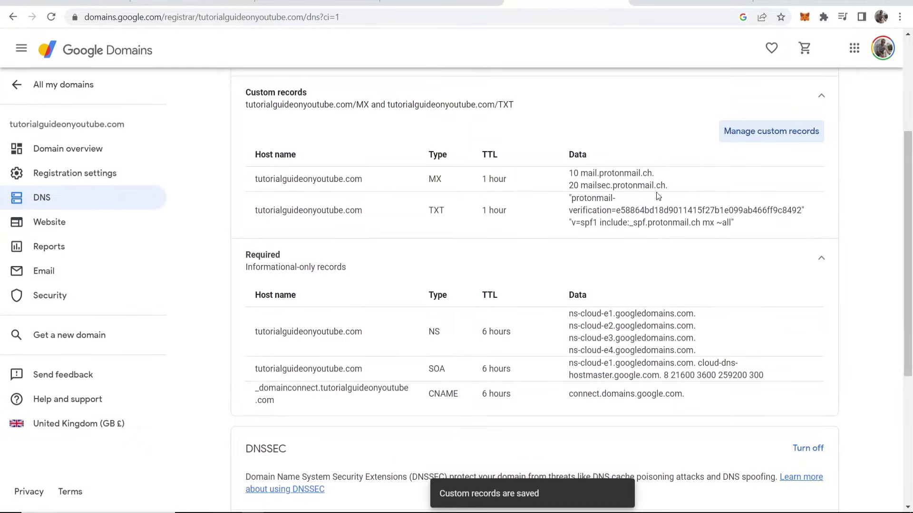
Advance Proton Mail's domain setup to the DKIM step
click(317, 3)
click(810, 449)
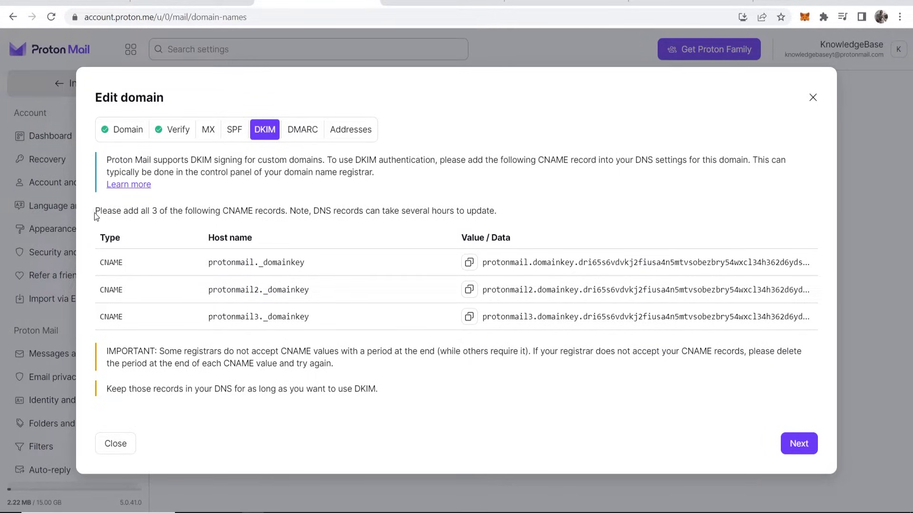
drag(96, 217, 270, 210)
click(199, 211)
click(277, 208)
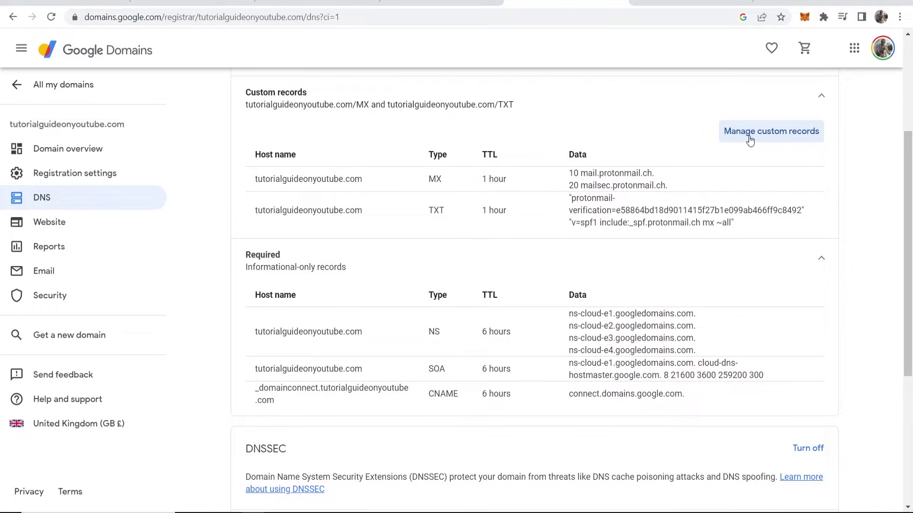
Add a new CNAME record row to the Google Domains custom records
click(750, 141)
scroll(476, 190, down, 1)
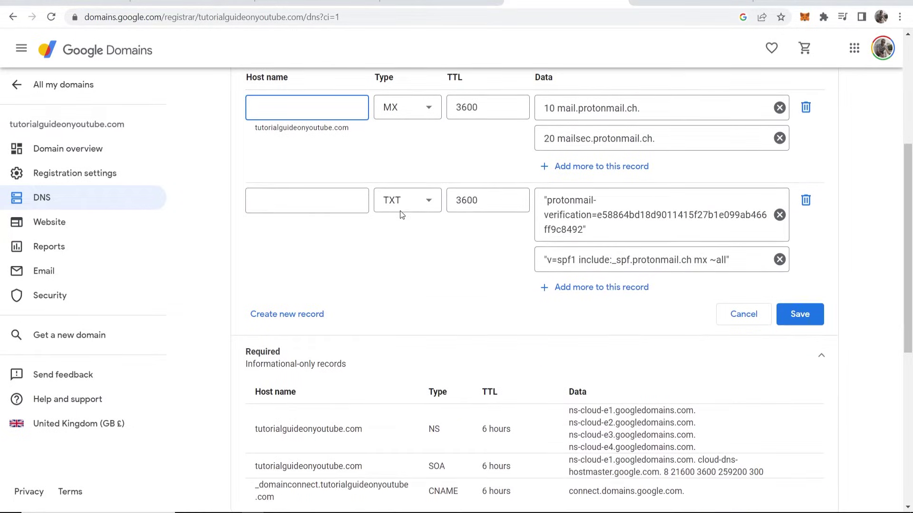
click(274, 315)
click(397, 323)
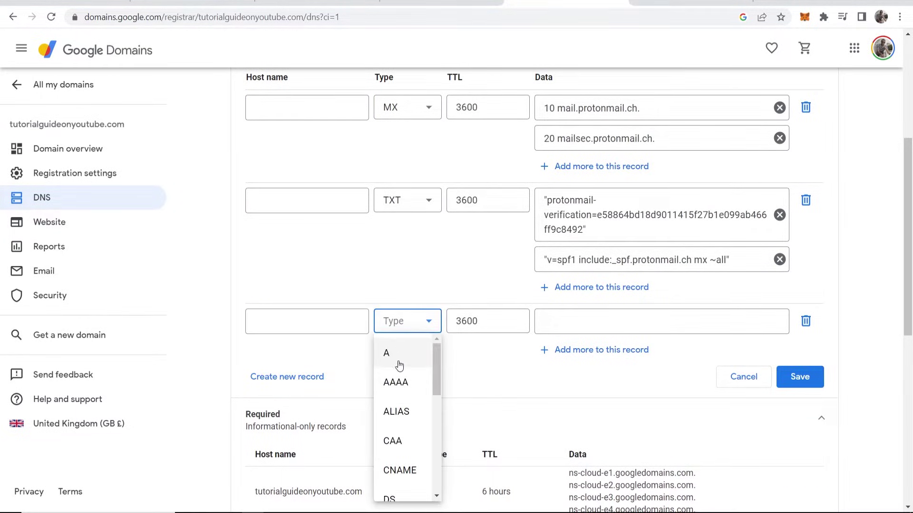
scroll(399, 365, down, 1)
click(400, 411)
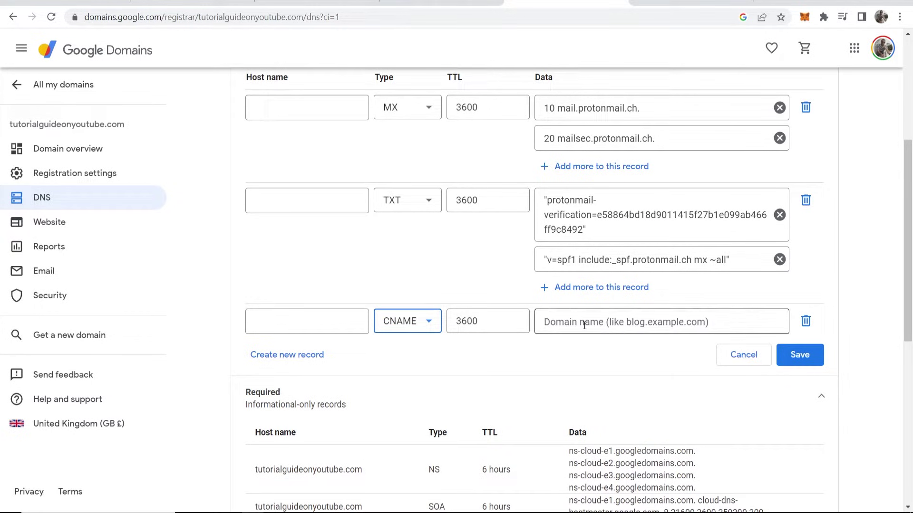
Set the CNAME host name to protonmail._domainkey, copied from Proton Mail
click(316, 3)
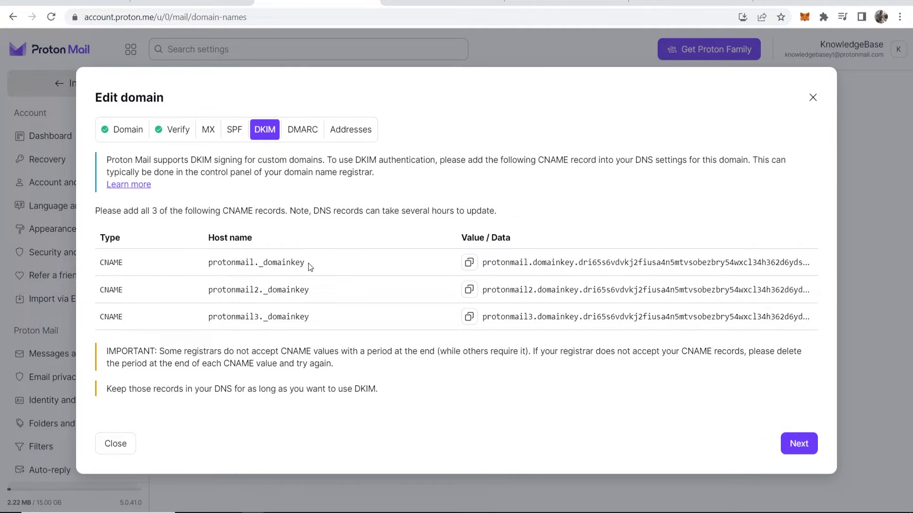
drag(308, 263, 187, 263)
right_click(256, 266)
click(285, 274)
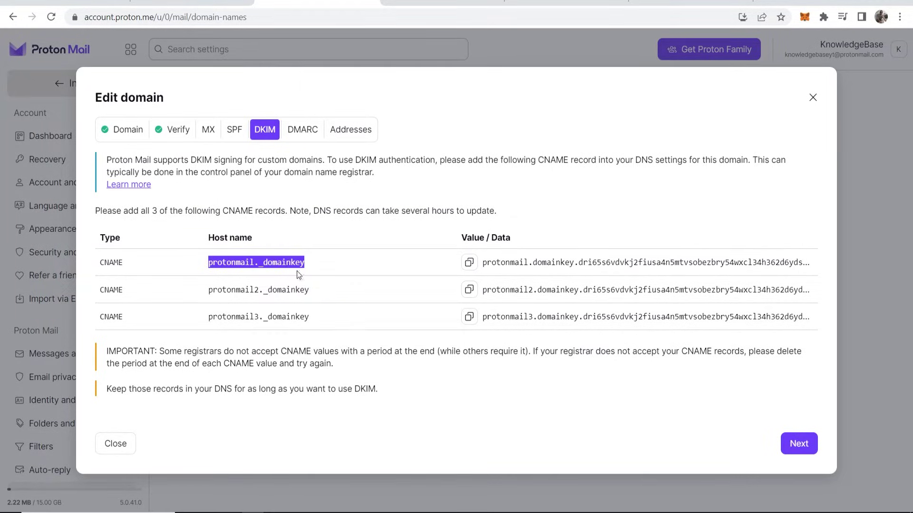
right_click(292, 326)
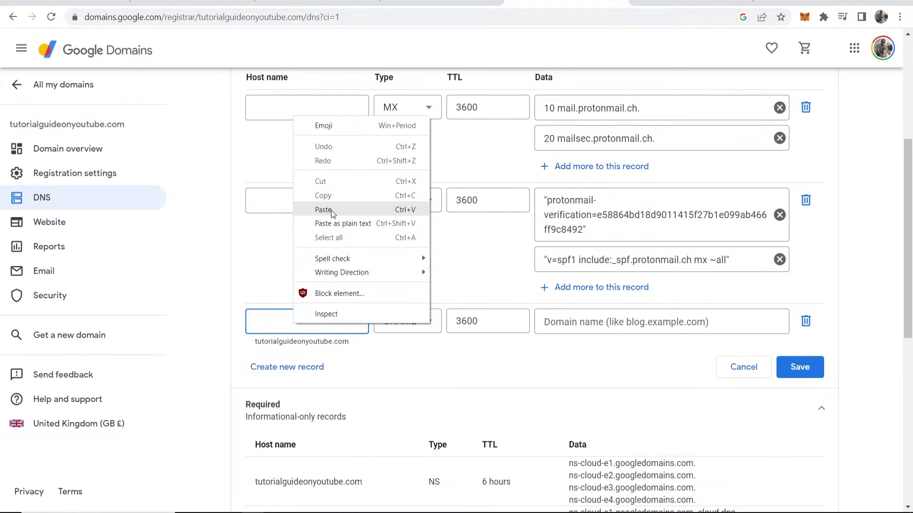
click(331, 210)
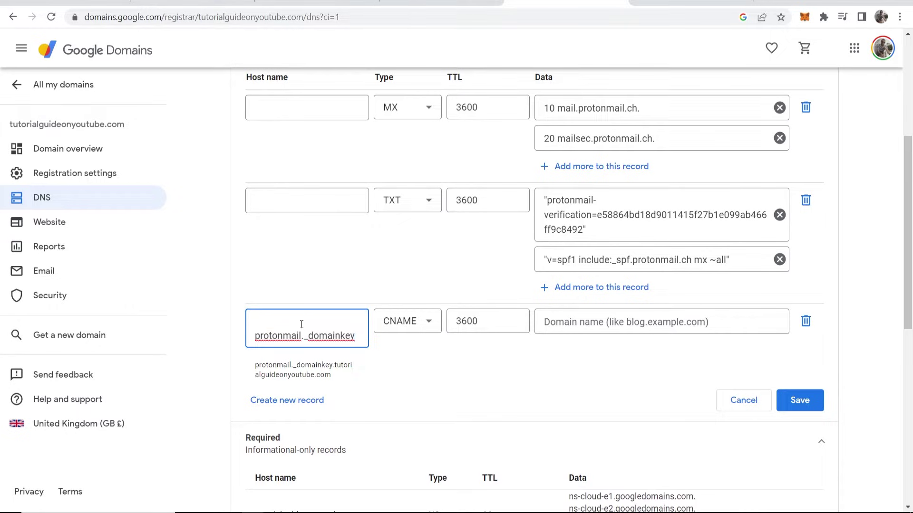
click(219, 311)
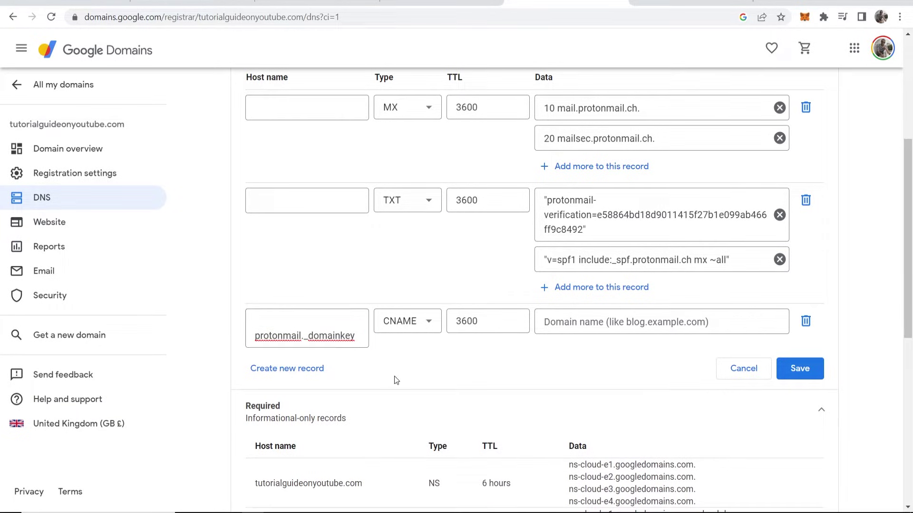
Paste Proton's first DKIM target as the CNAME data and save
click(314, 3)
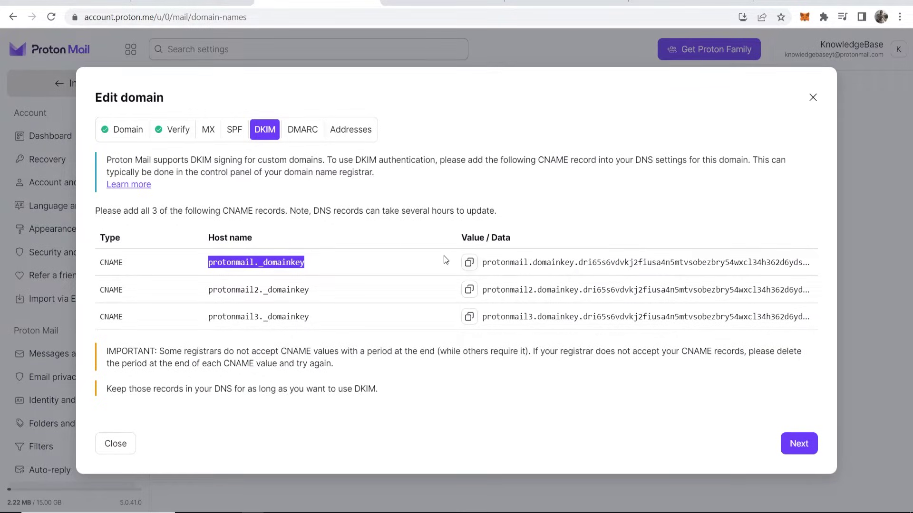
click(470, 264)
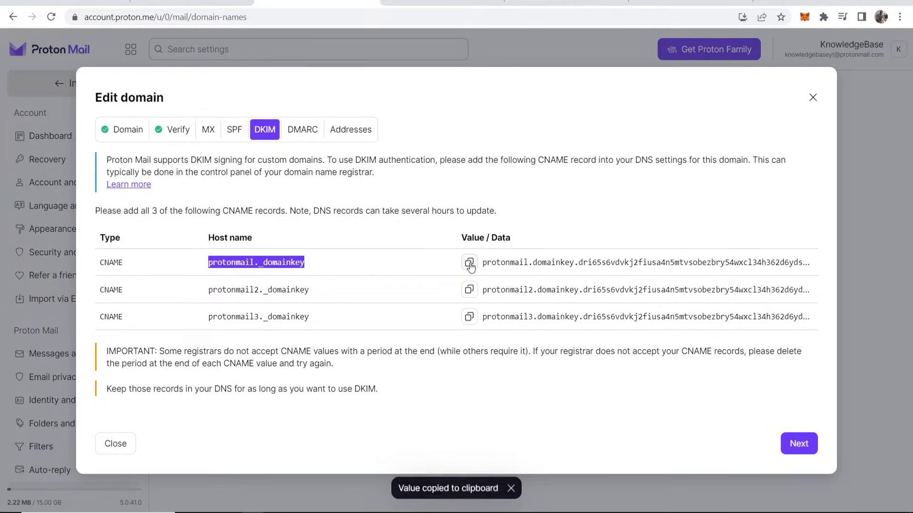
click(443, 3)
click(566, 3)
click(609, 321)
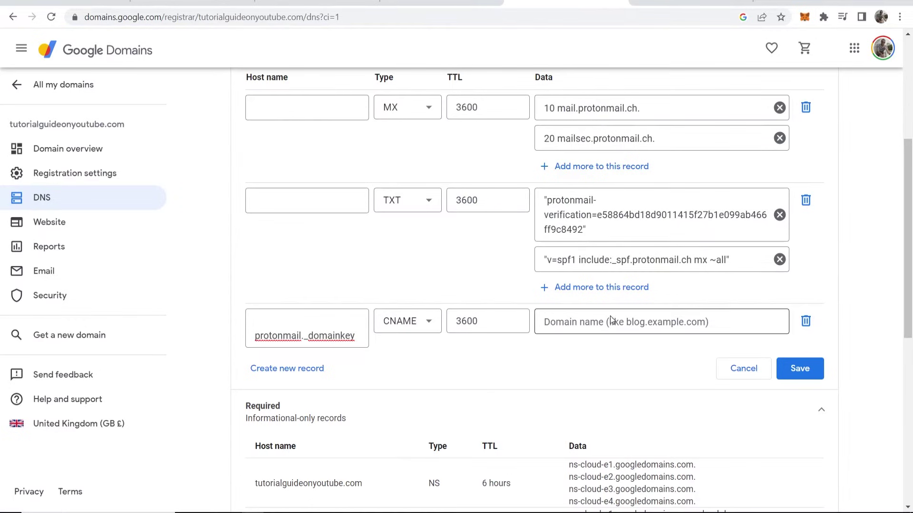
right_click(611, 322)
click(666, 212)
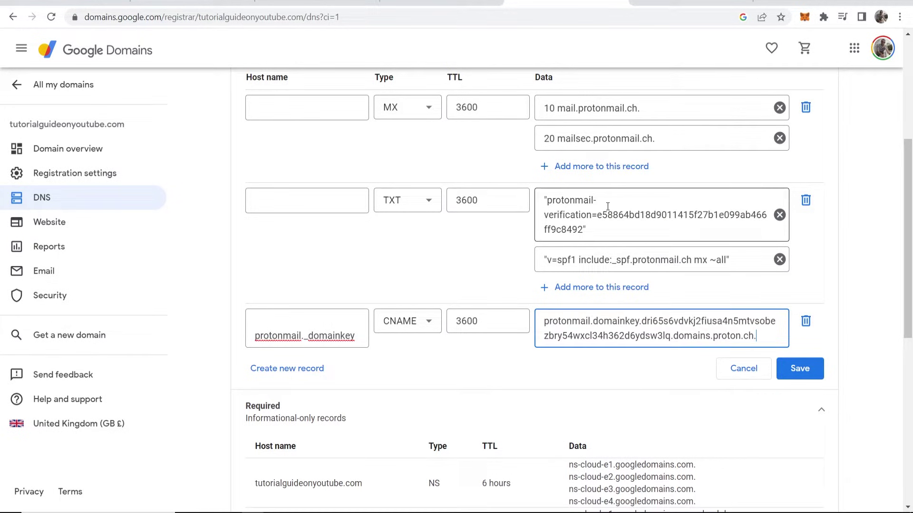
click(804, 371)
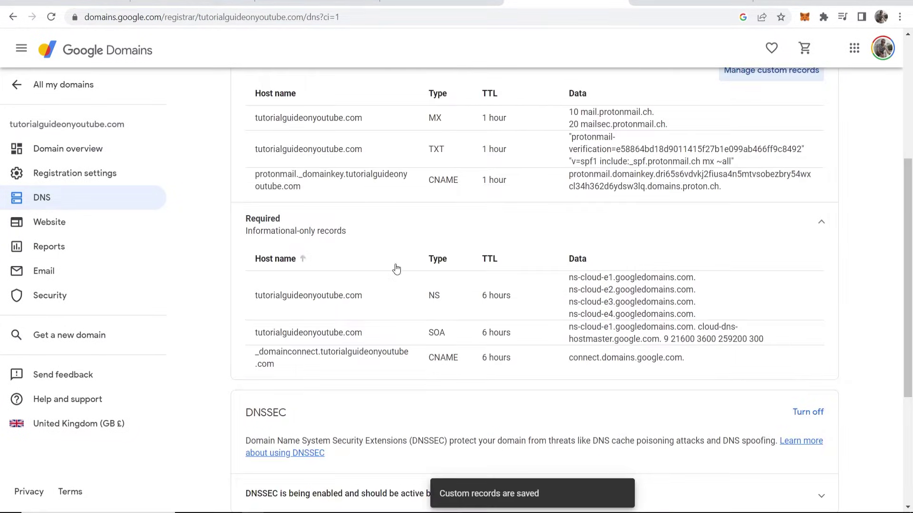
Add another CNAME record row to the Google Domains custom records
scroll(395, 266, down, 1)
scroll(401, 277, up, 2)
scroll(402, 276, up, 2)
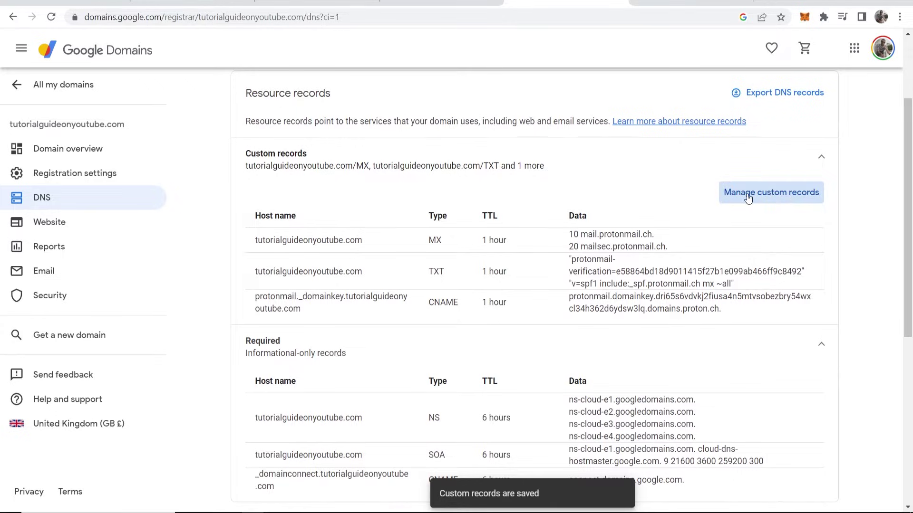
click(751, 192)
scroll(529, 202, down, 4)
click(286, 307)
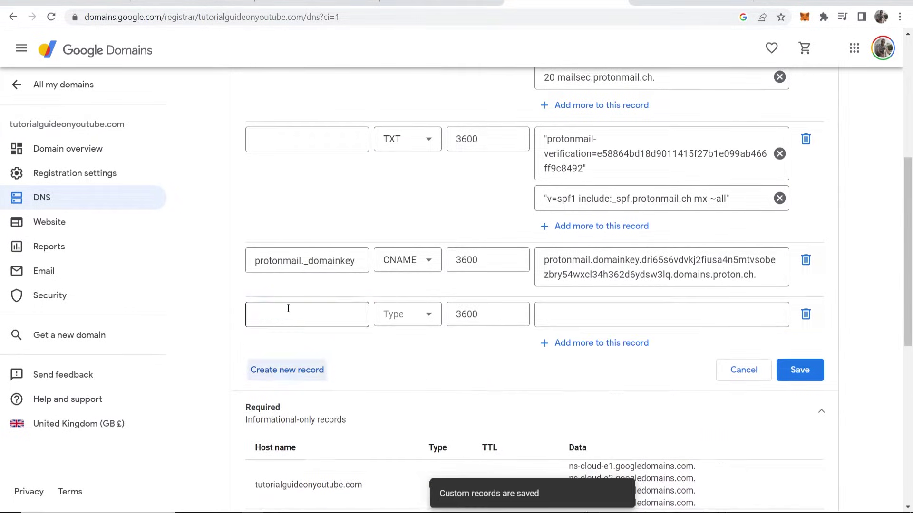
click(419, 326)
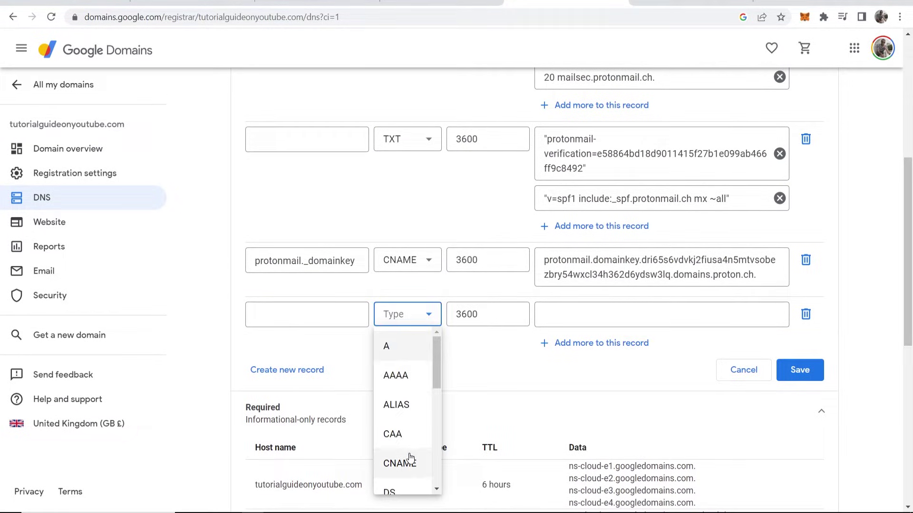
click(409, 459)
Set the new CNAME host name to protonmail2._domainkey, copied from Proton Mail
key(ctrl+shift+Tab)
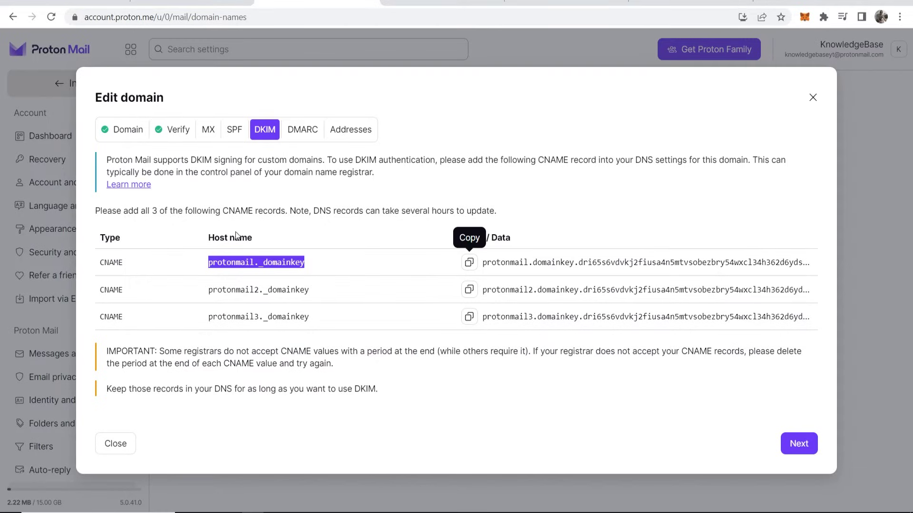
drag(207, 292, 310, 291)
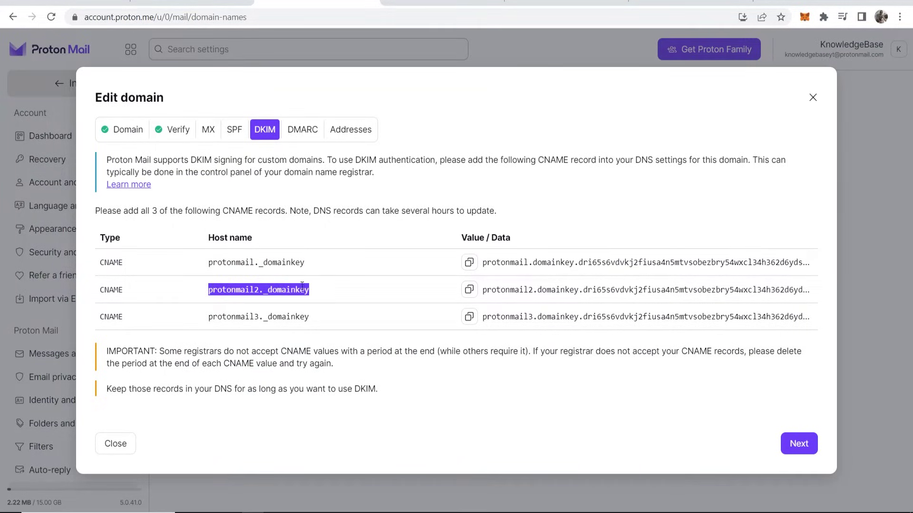
right_click(287, 292)
click(296, 295)
key(ctrl+Tab)
right_click(302, 317)
click(332, 204)
Paste Proton's second DKIM target as the CNAME data and save the records
key(ctrl+shift+Tab)
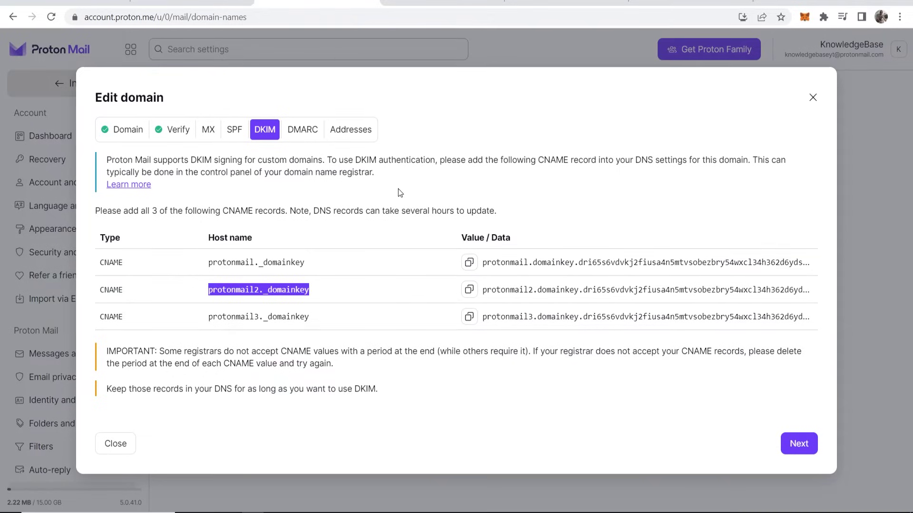
click(475, 291)
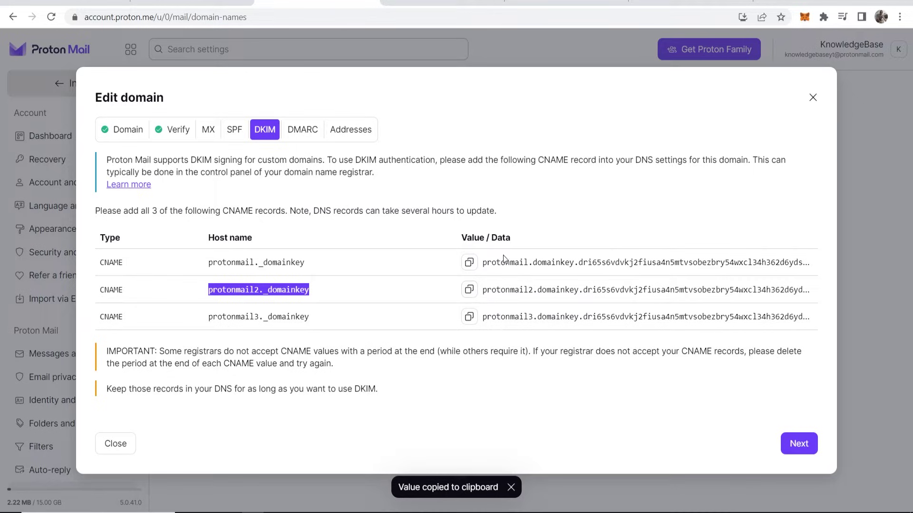
key(ctrl+Tab)
click(621, 315)
right_click(622, 316)
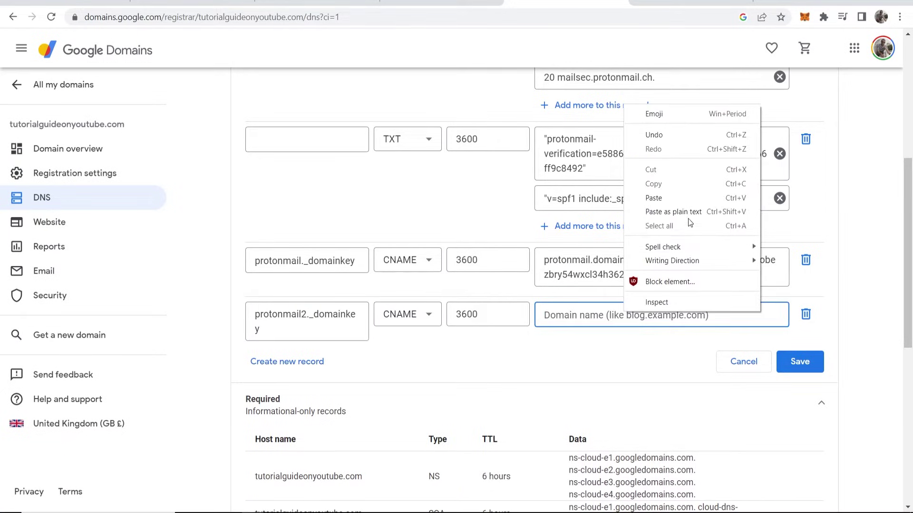
click(686, 198)
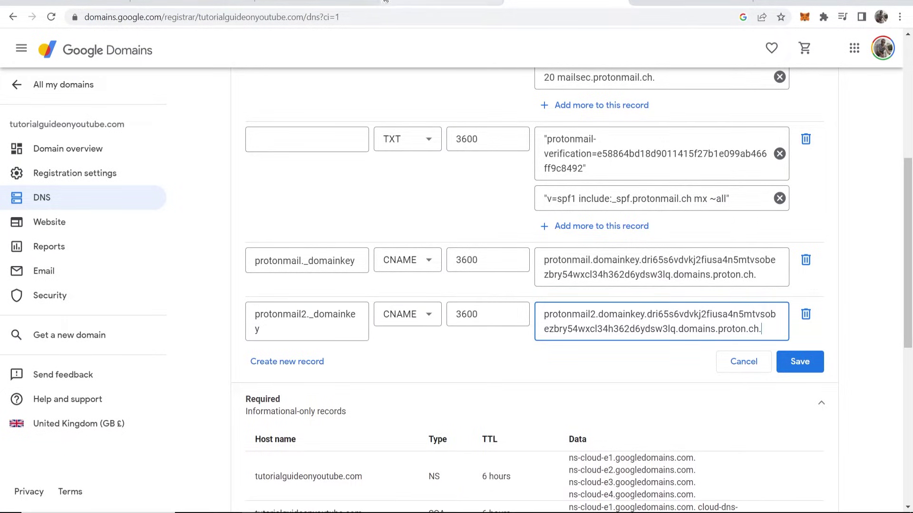
click(800, 362)
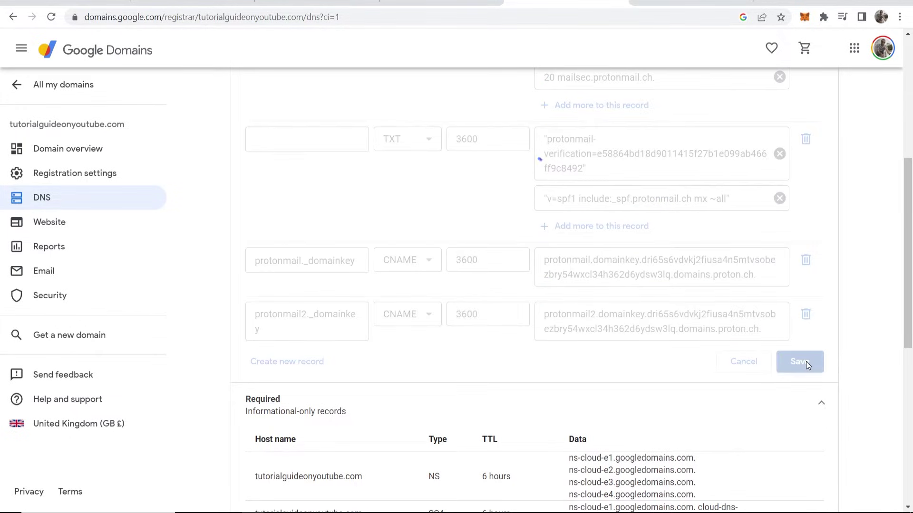
click(768, 280)
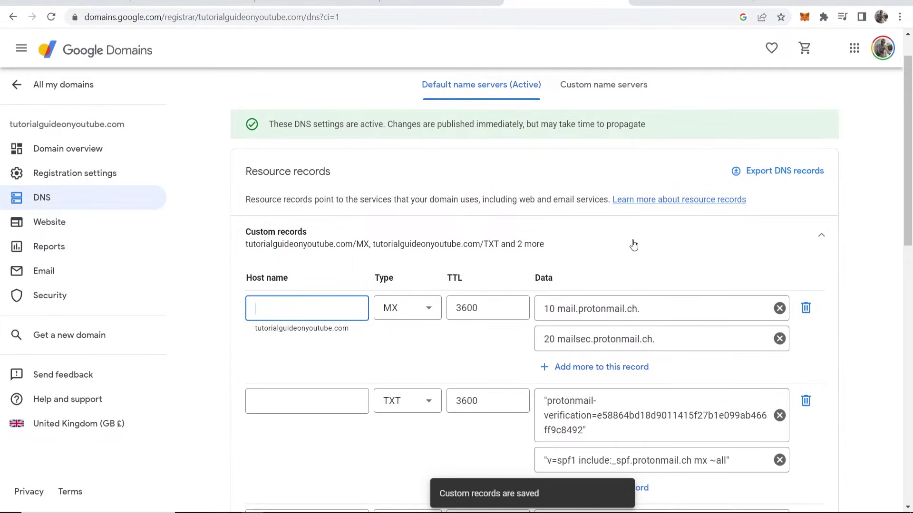
Add a third CNAME record row in Google Domains
scroll(640, 241, down, 5)
click(272, 383)
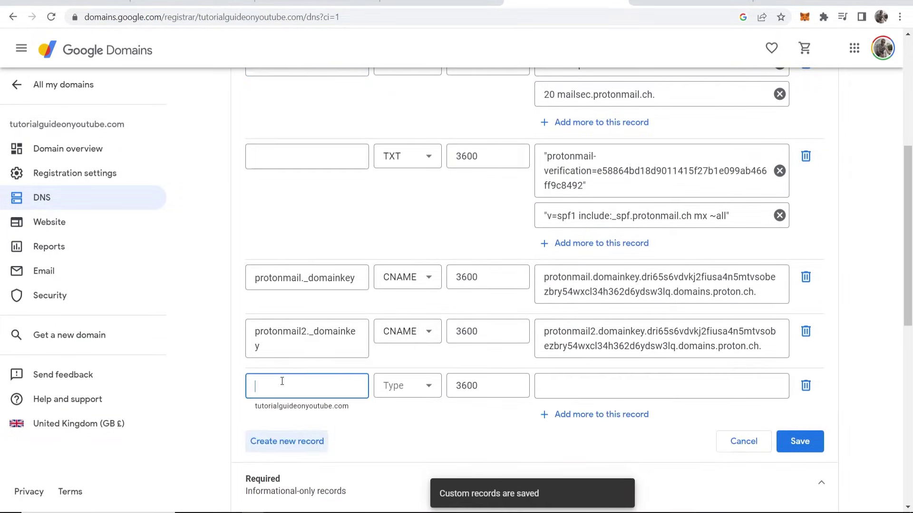
click(419, 387)
click(400, 343)
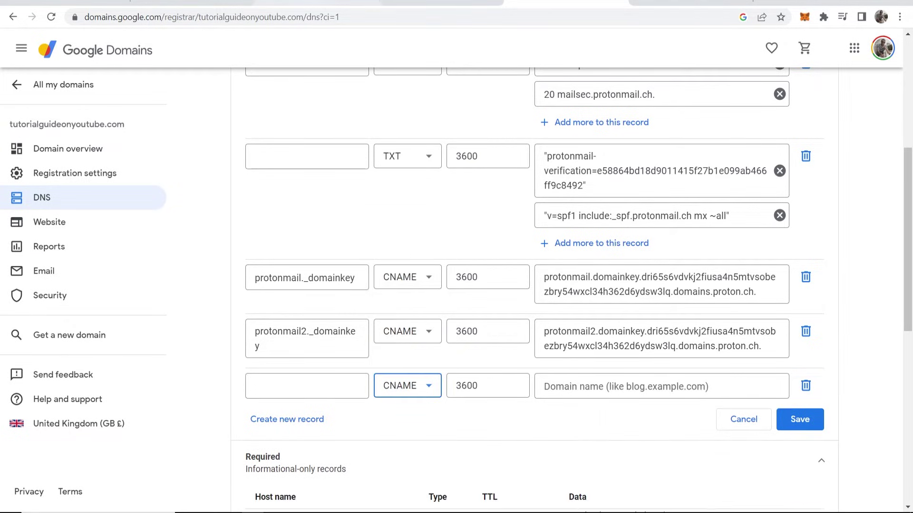
Set the third CNAME host name to protonmail3._domainkey, copied from Proton Mail
click(317, 2)
drag(313, 325, 208, 325)
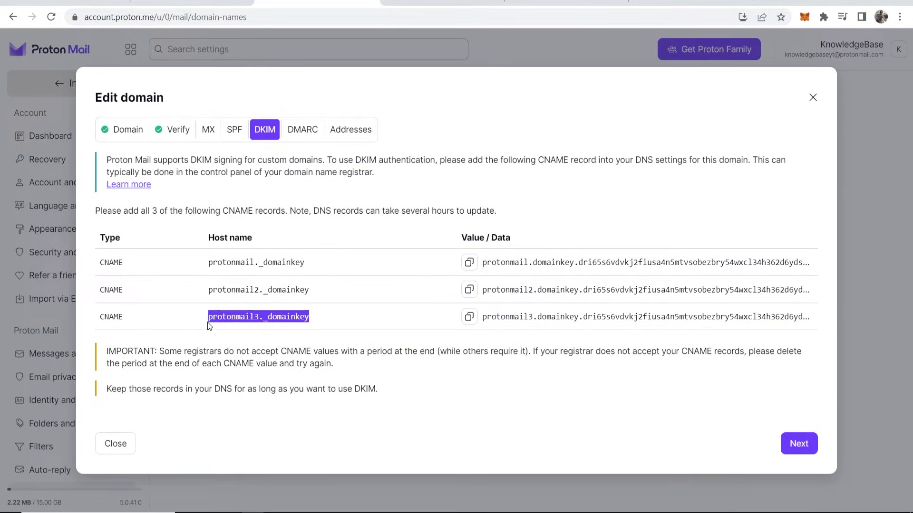
right_click(213, 324)
click(227, 331)
click(556, 3)
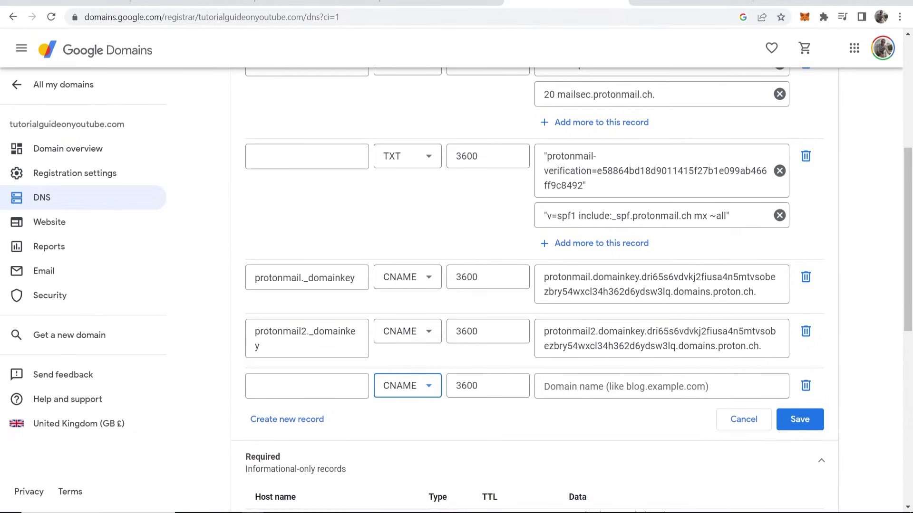
click(295, 389)
right_click(296, 393)
click(327, 288)
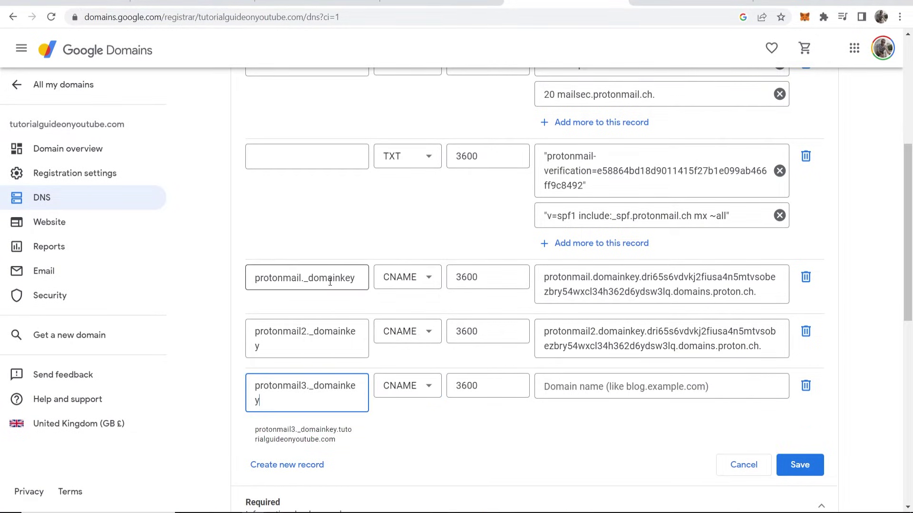
Paste Proton's third DKIM target as the CNAME data and save
click(317, 3)
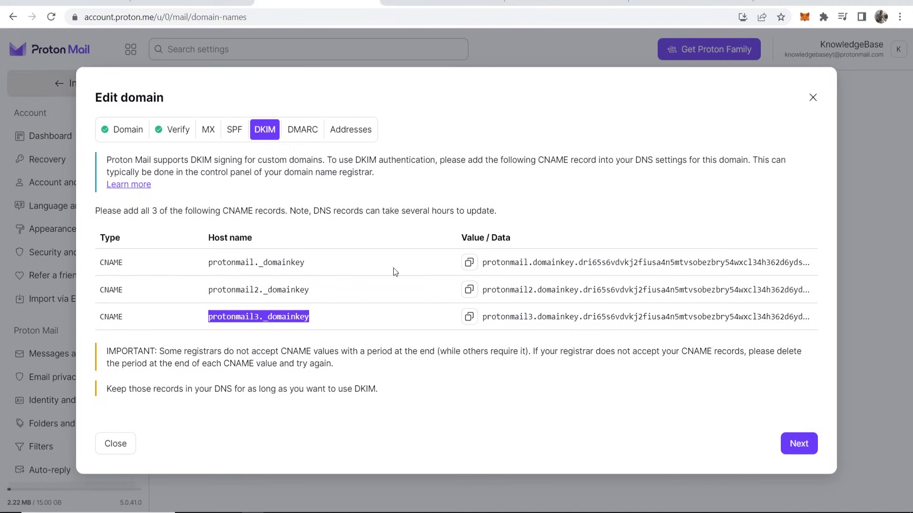
click(469, 317)
click(590, 3)
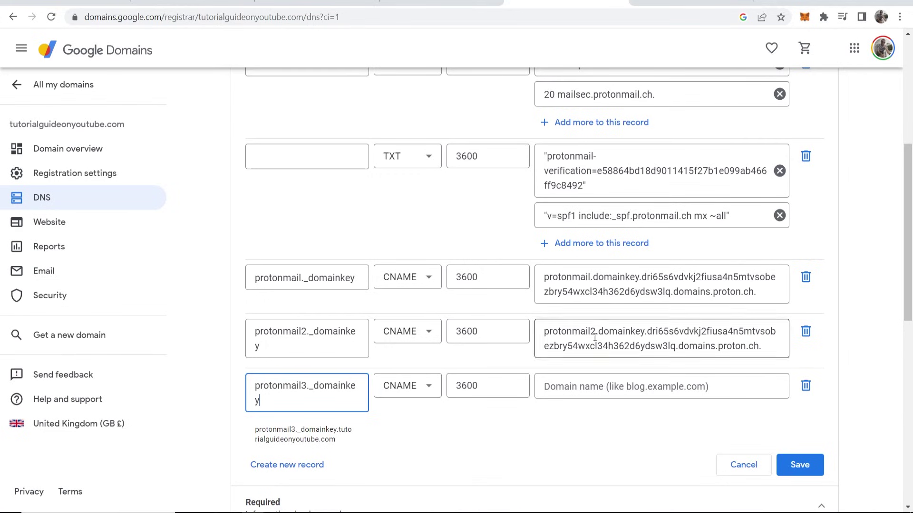
click(581, 389)
click(605, 271)
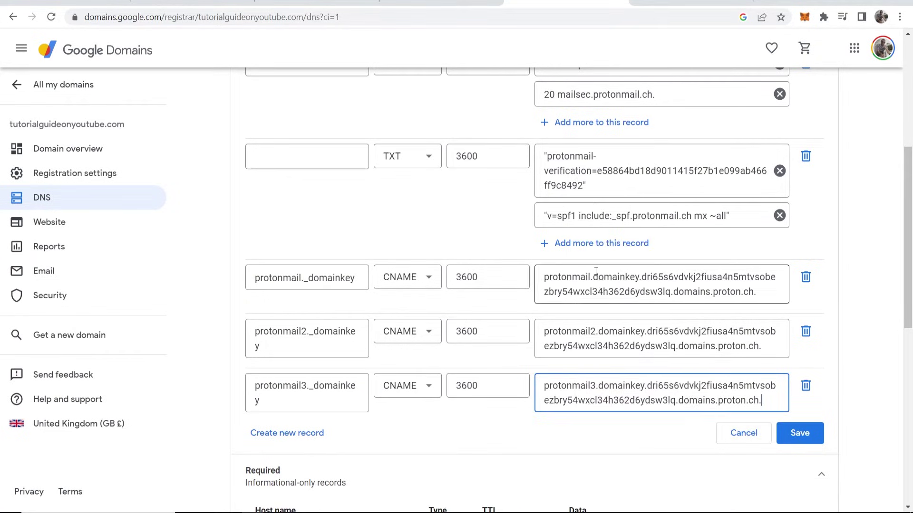
click(814, 433)
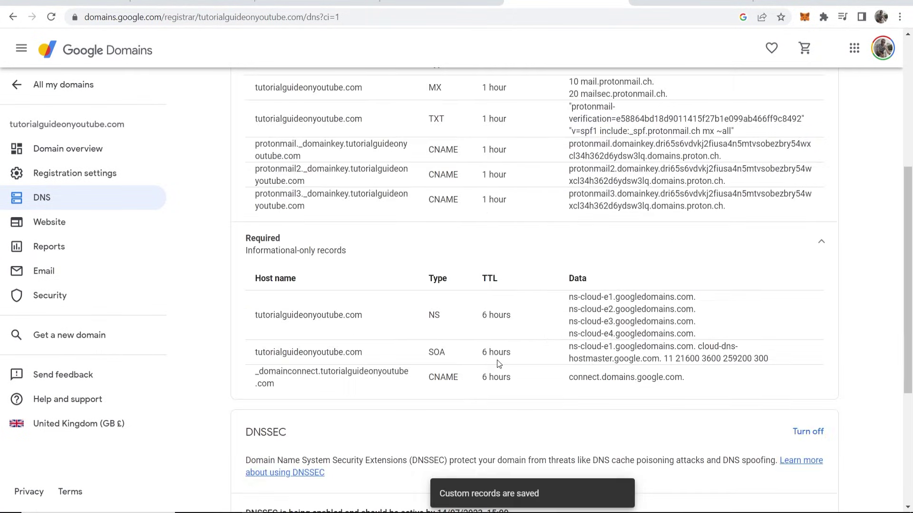
click(314, 3)
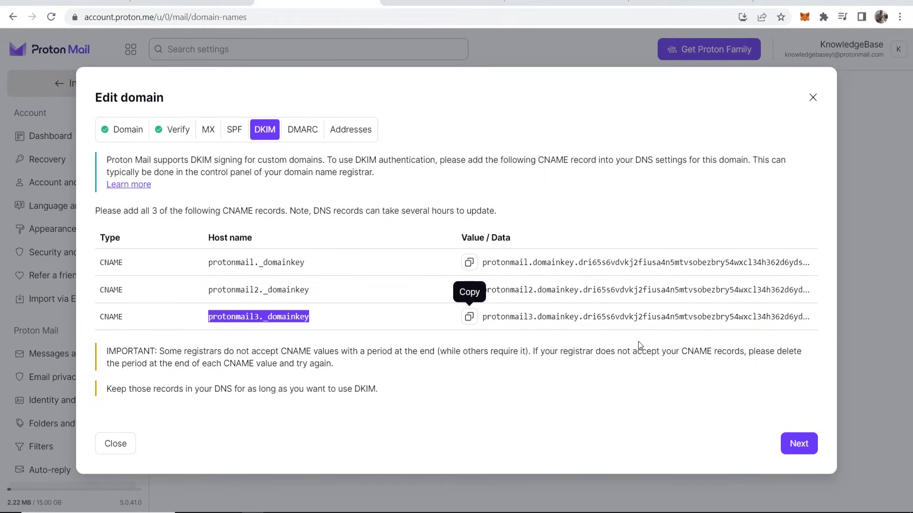
Step past DKIM, DMARC and Addresses in the Edit domain dialog to reach Identity and addresses
click(793, 443)
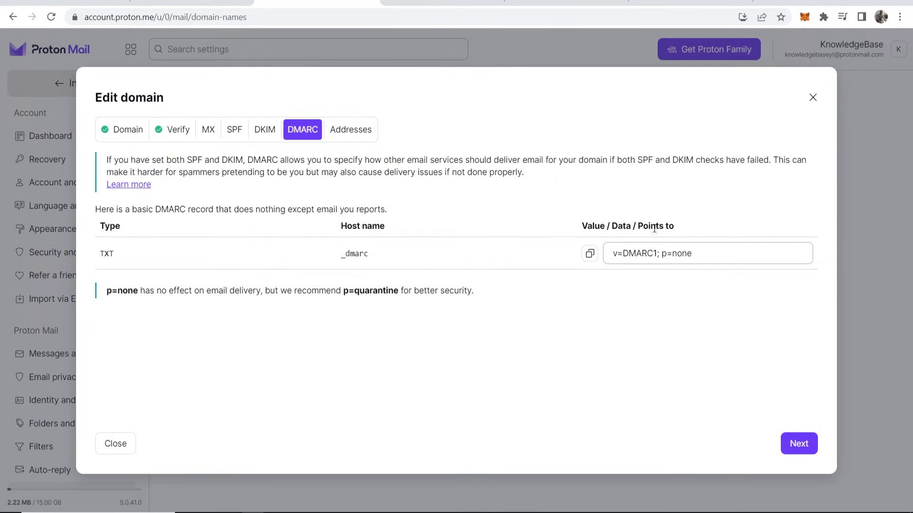
click(797, 441)
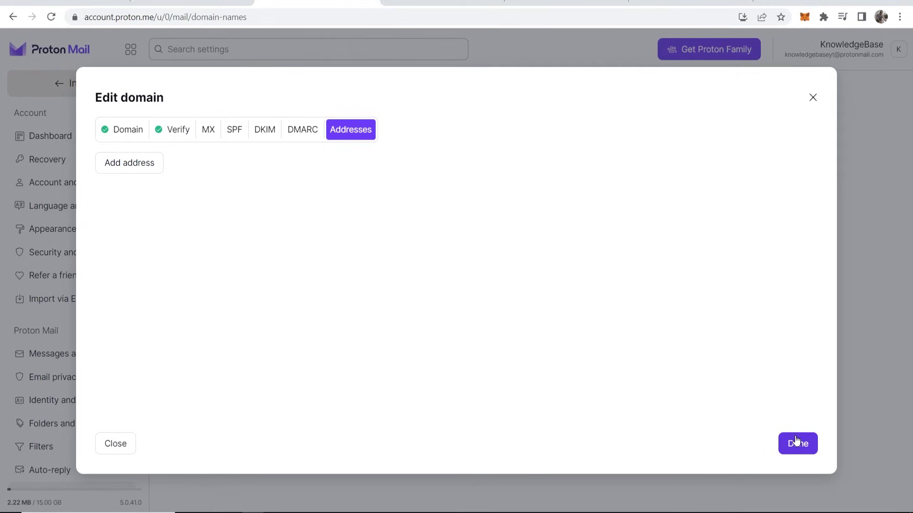
click(141, 165)
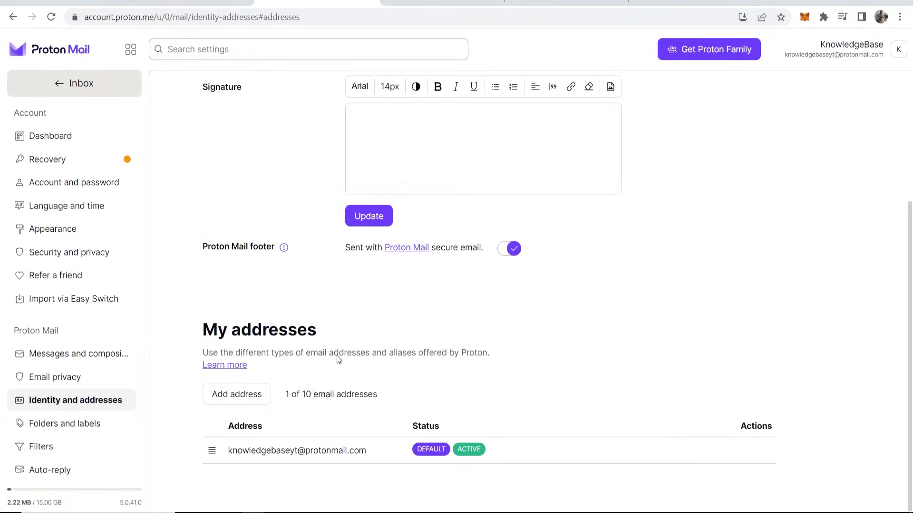
click(233, 403)
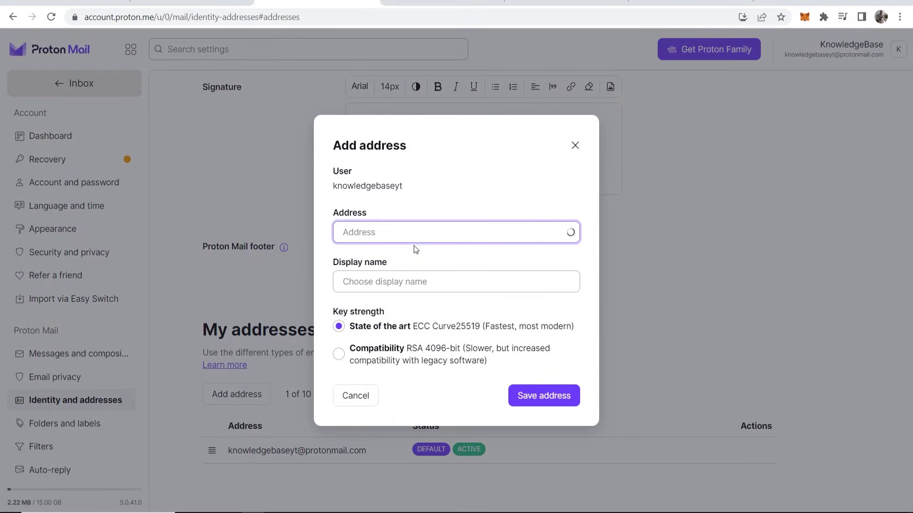
click(556, 233)
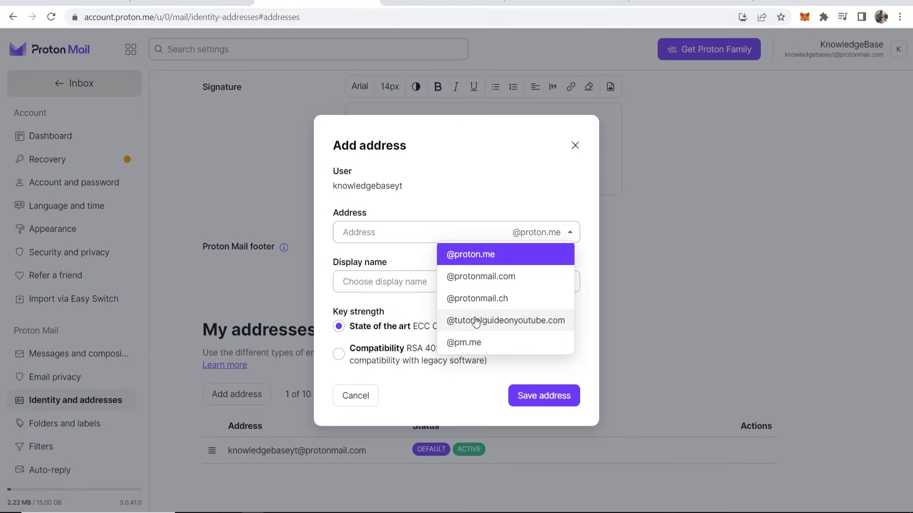
click(511, 321)
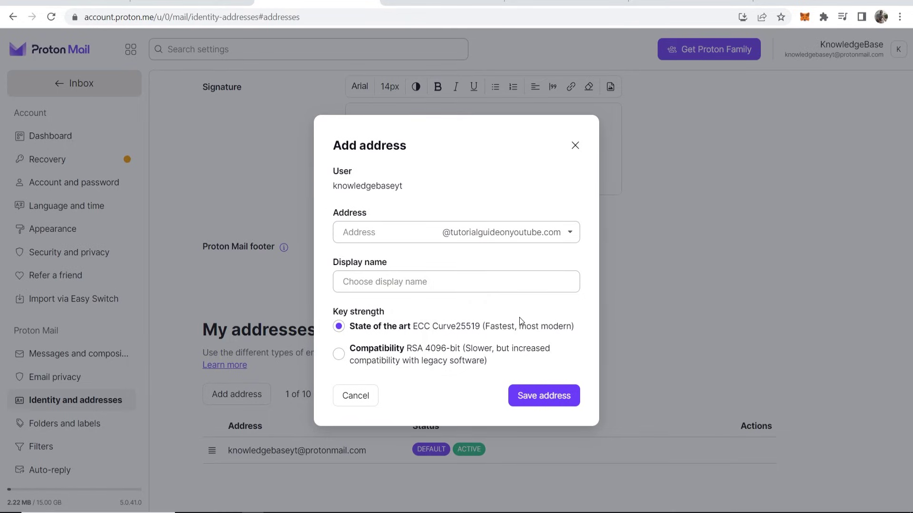
click(377, 236)
text(br)
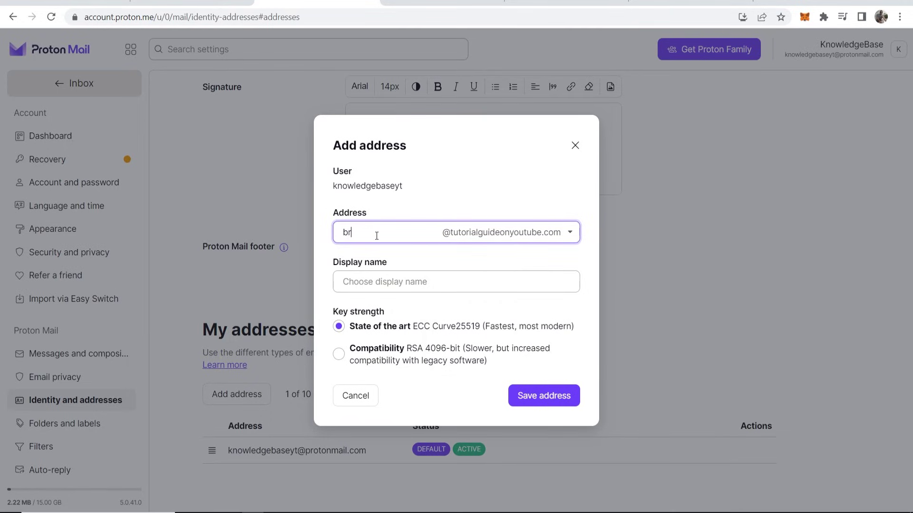
text(adley)
click(404, 284)
text(Bradley Knowled)
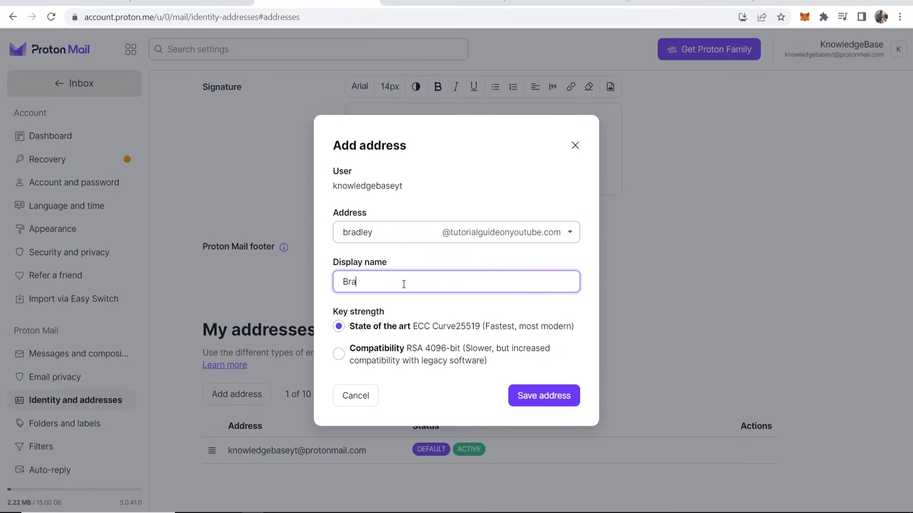
text(ge)
click(545, 398)
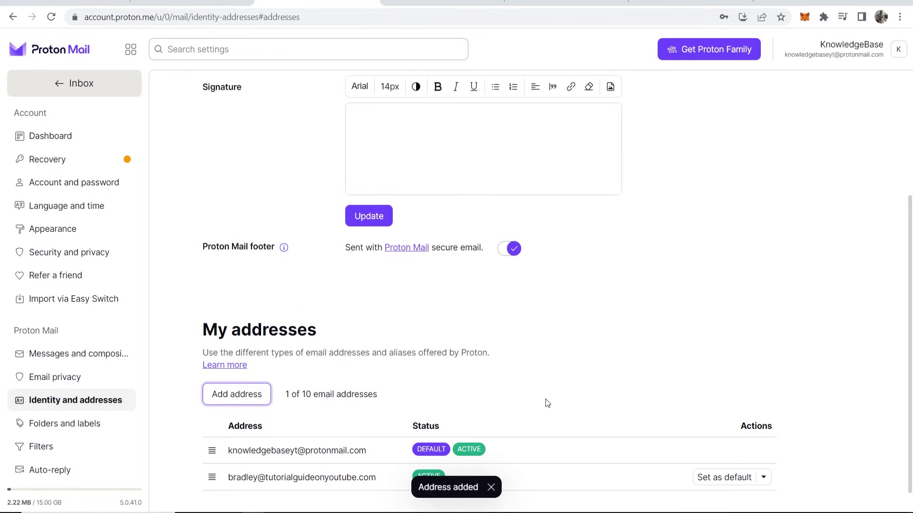
Check the address list for the new address, then go back to the inbox
scroll(241, 413, down, 1)
scroll(232, 421, down, 1)
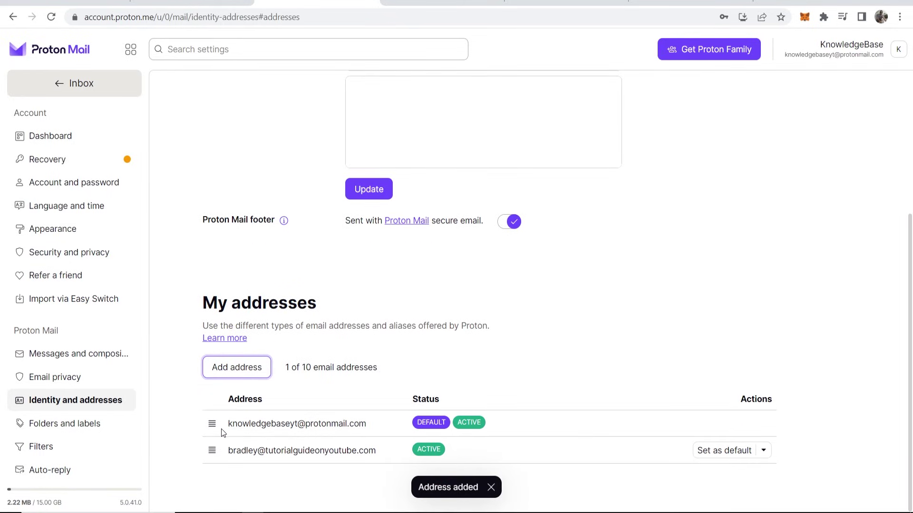
click(75, 94)
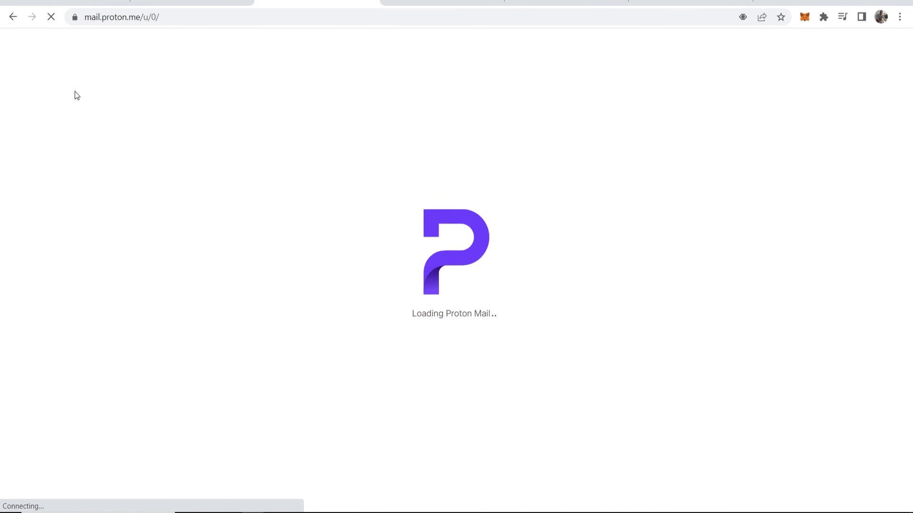
Compose a new message sent from the tutorialguideonyoutube.com address, ready for a recipient
click(76, 106)
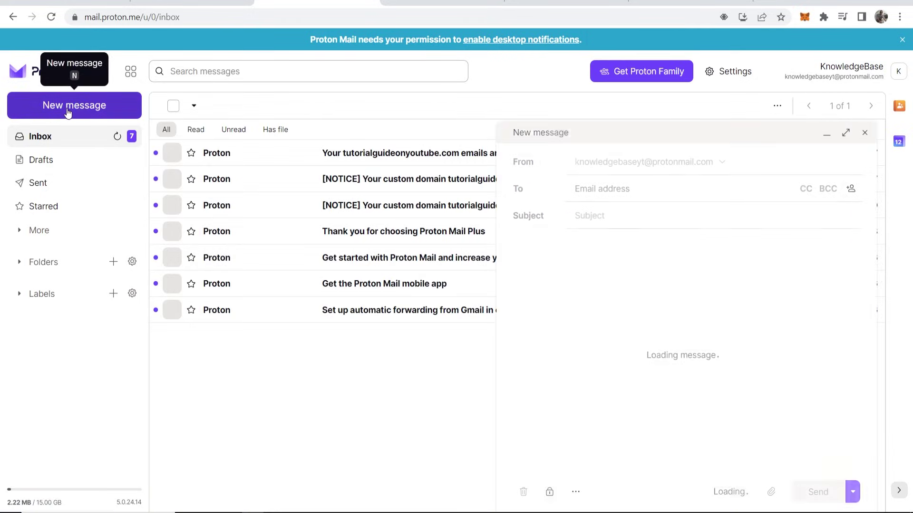
click(720, 164)
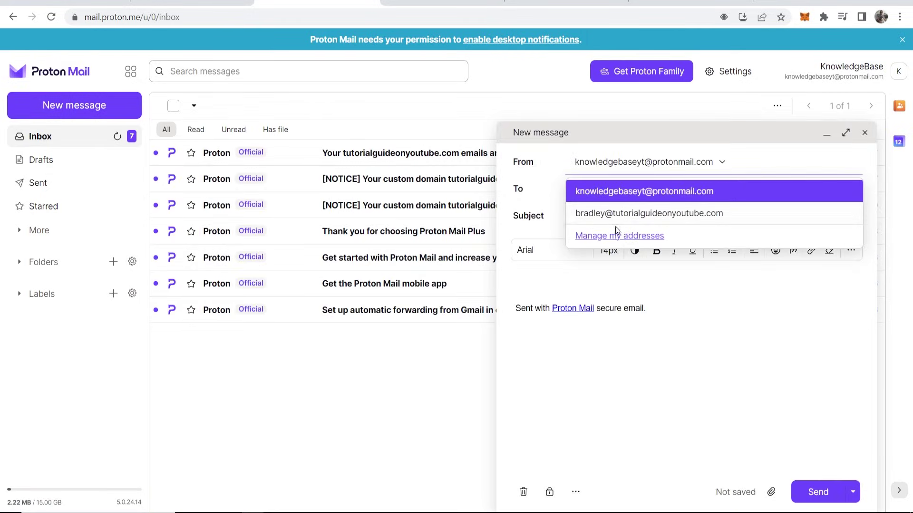
click(609, 213)
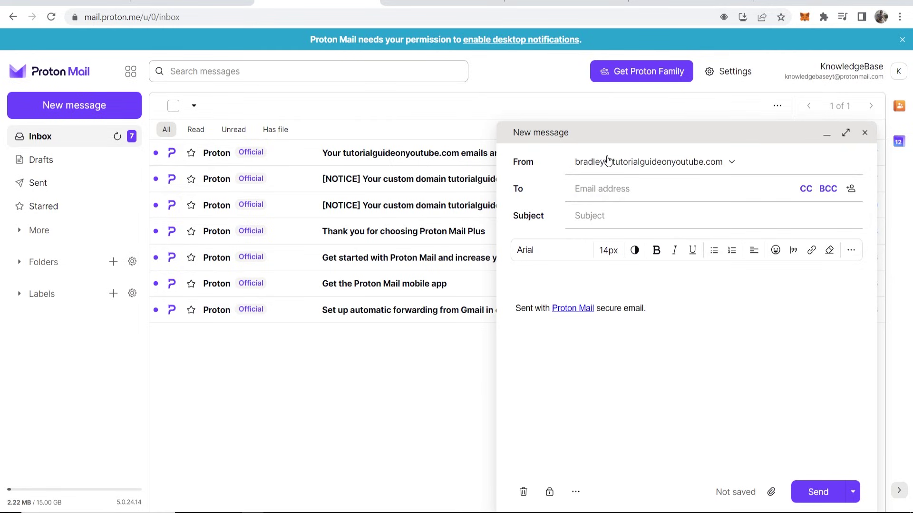
click(638, 185)
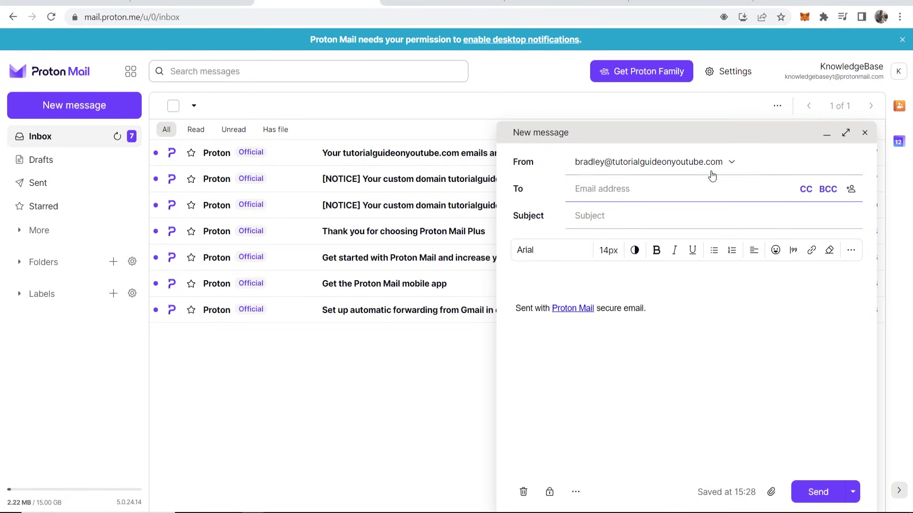